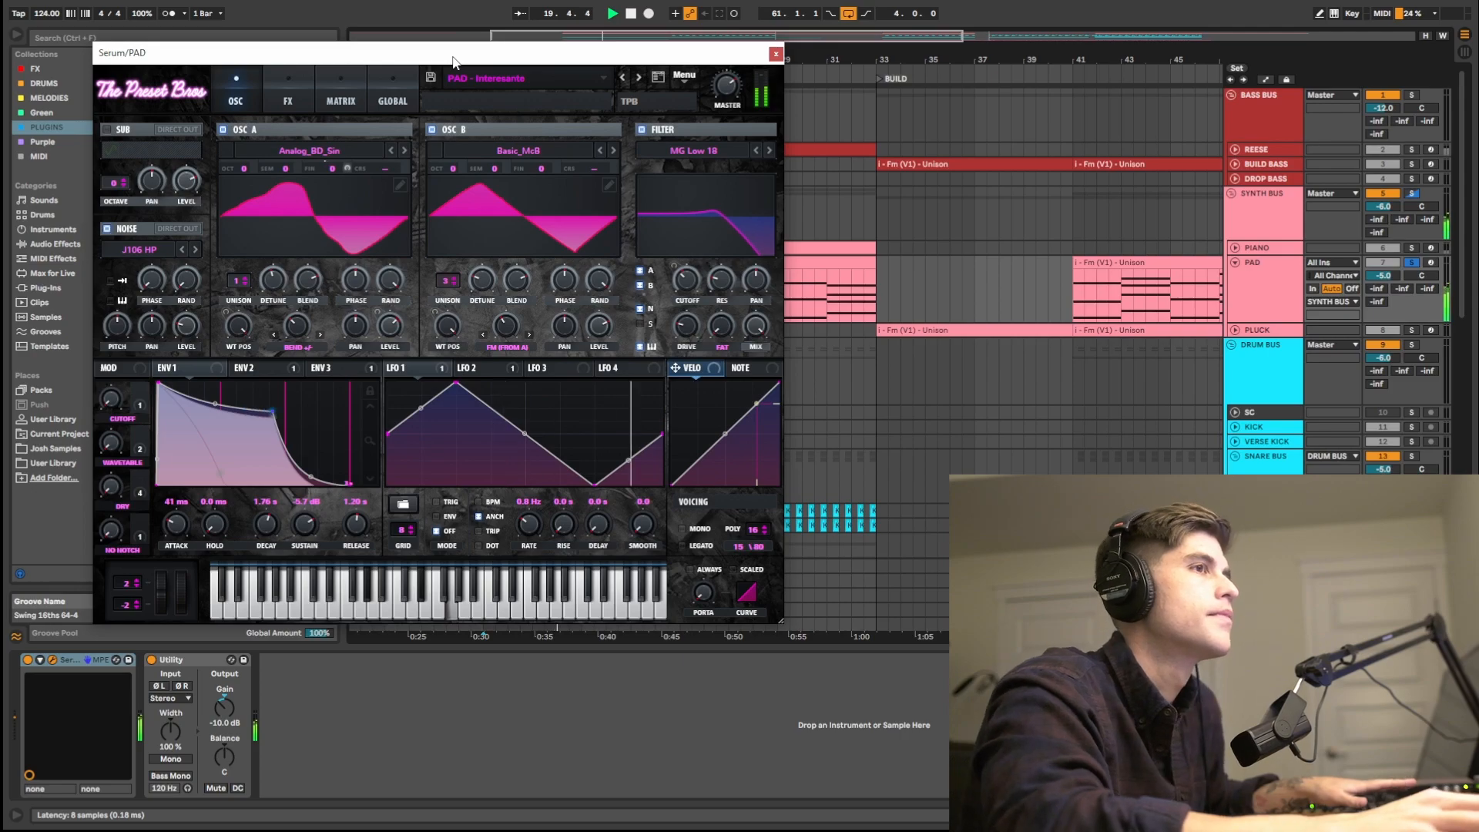
- Stop playback and look over the pad preset's effects chain before returning to its oscillator settings
key("space")
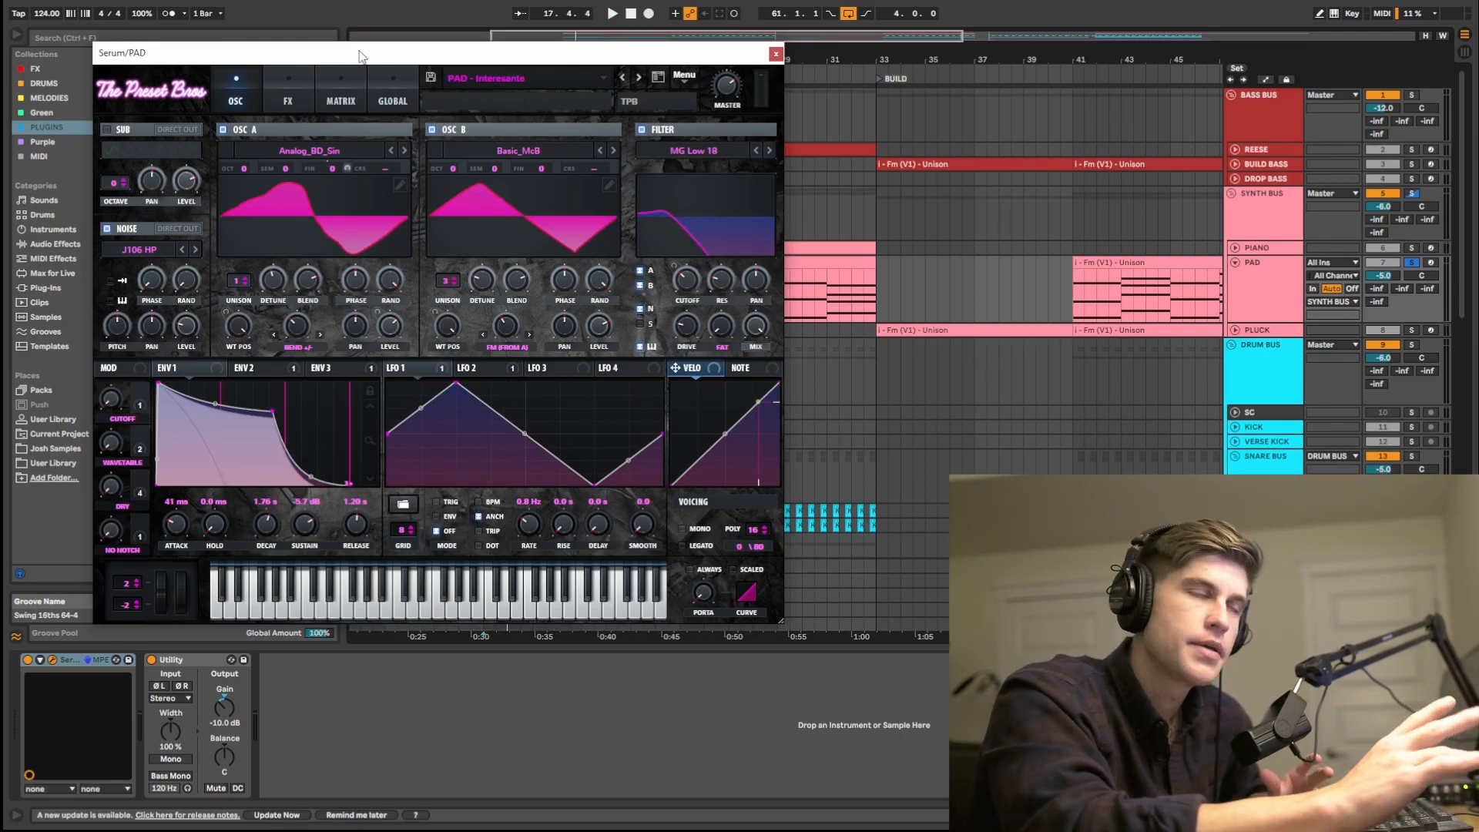
left_click(298, 75)
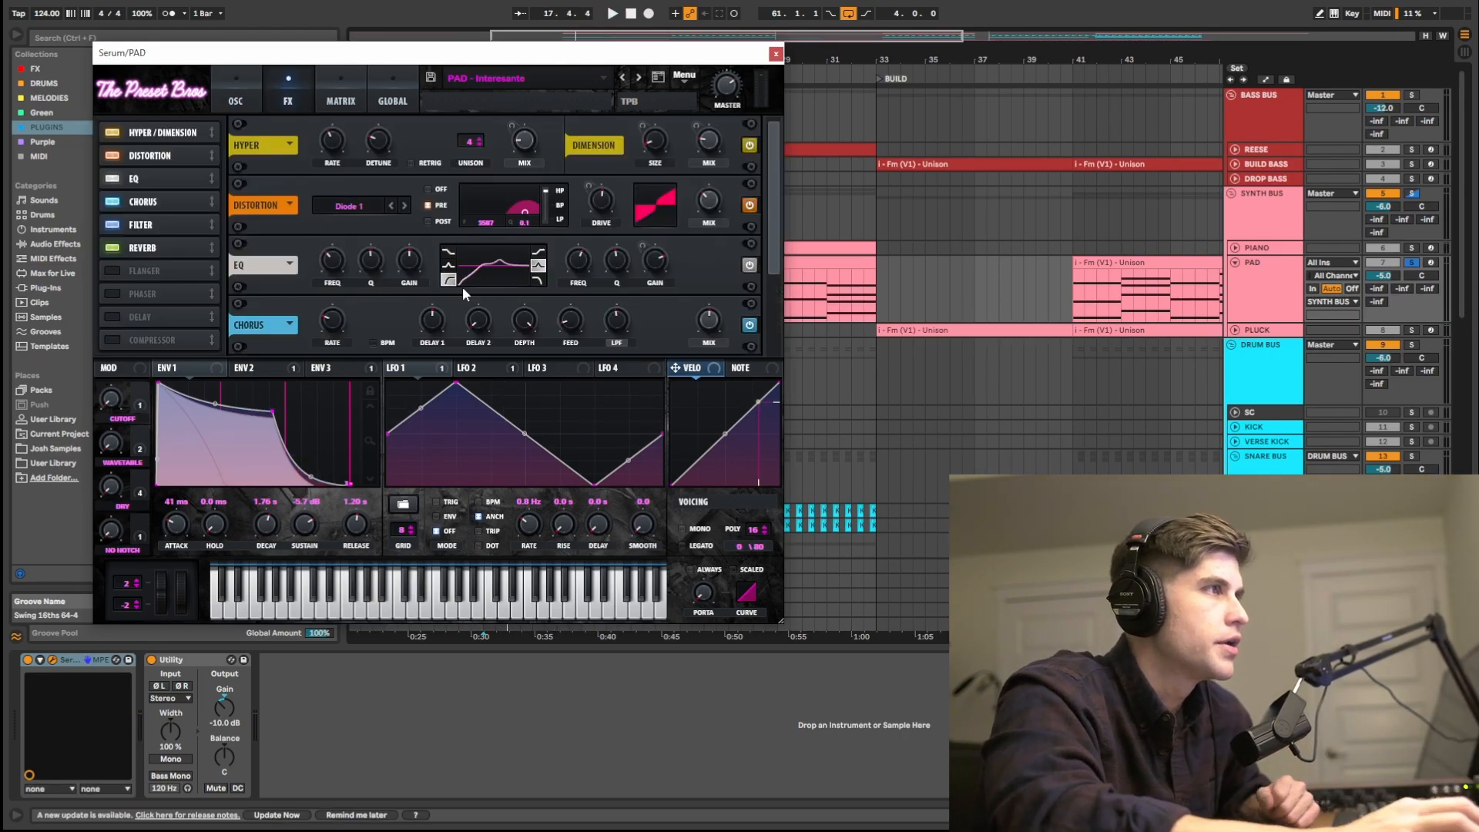
left_click(236, 86)
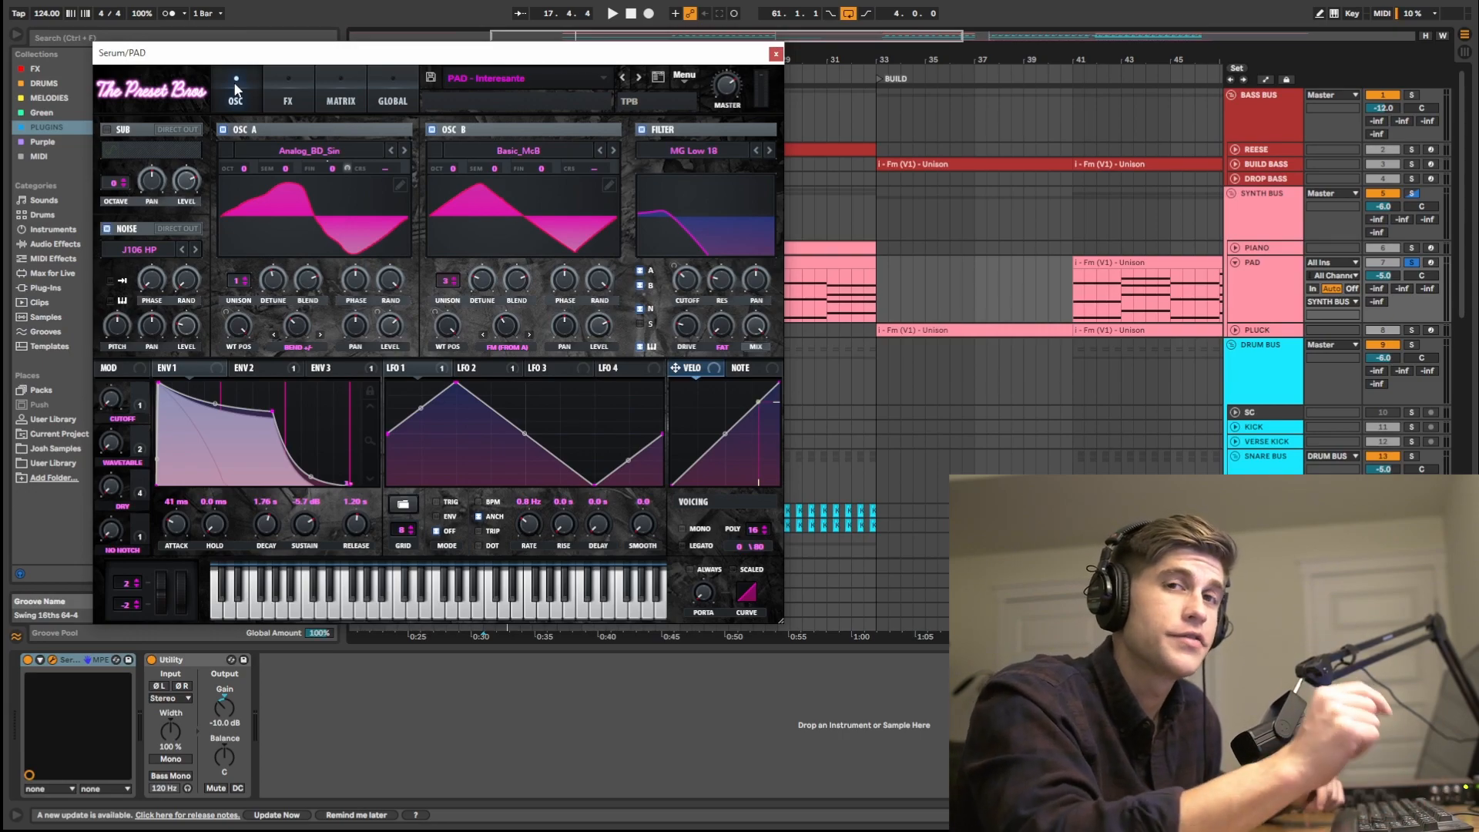
- Move the Serum window across the arrangement so the browser's plug-in list is uncovered
left_click_drag(294, 63, 316, 73)
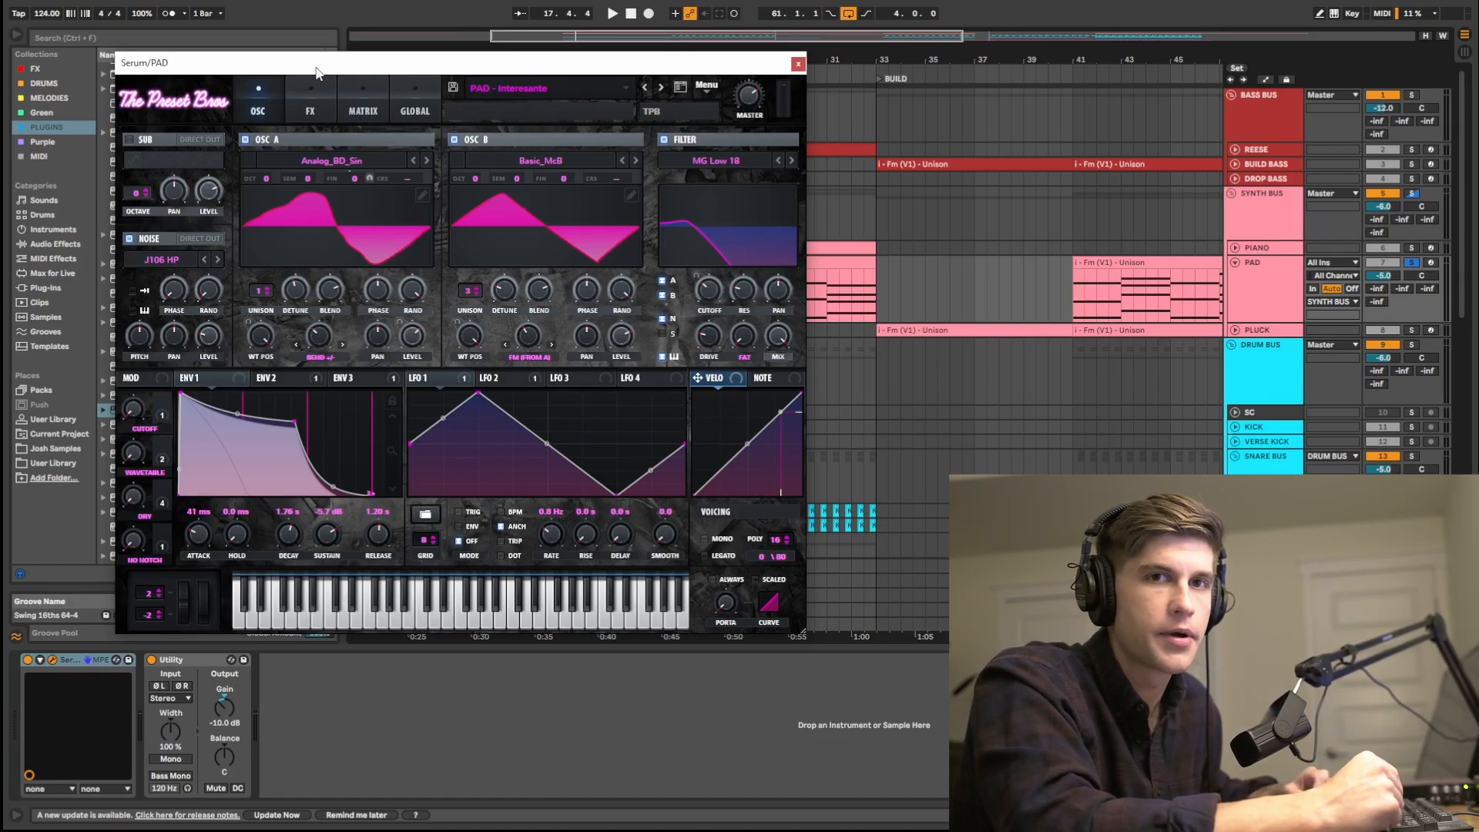
left_click_drag(316, 69, 303, 61)
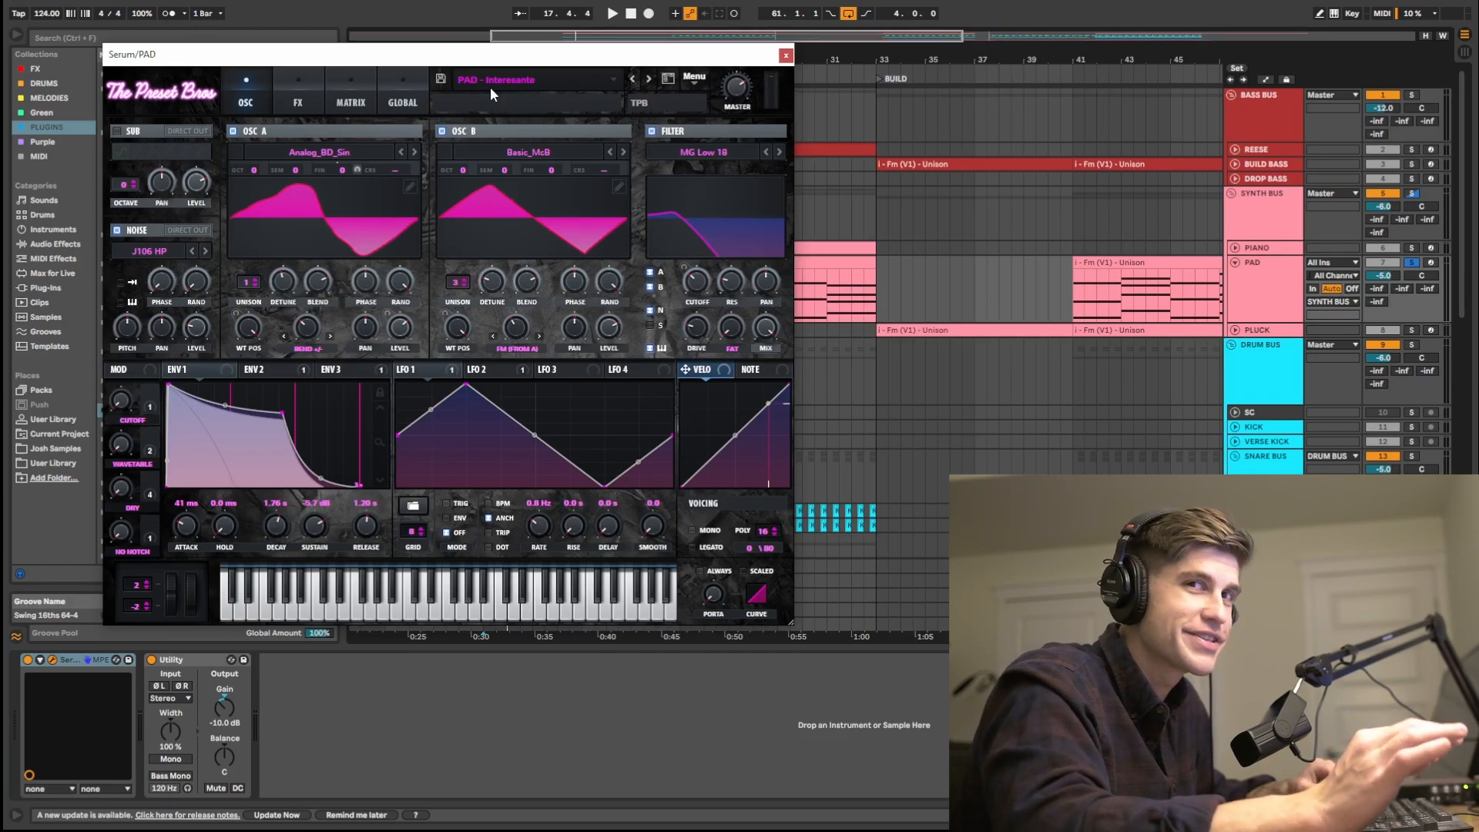
left_click_drag(486, 62, 562, 62)
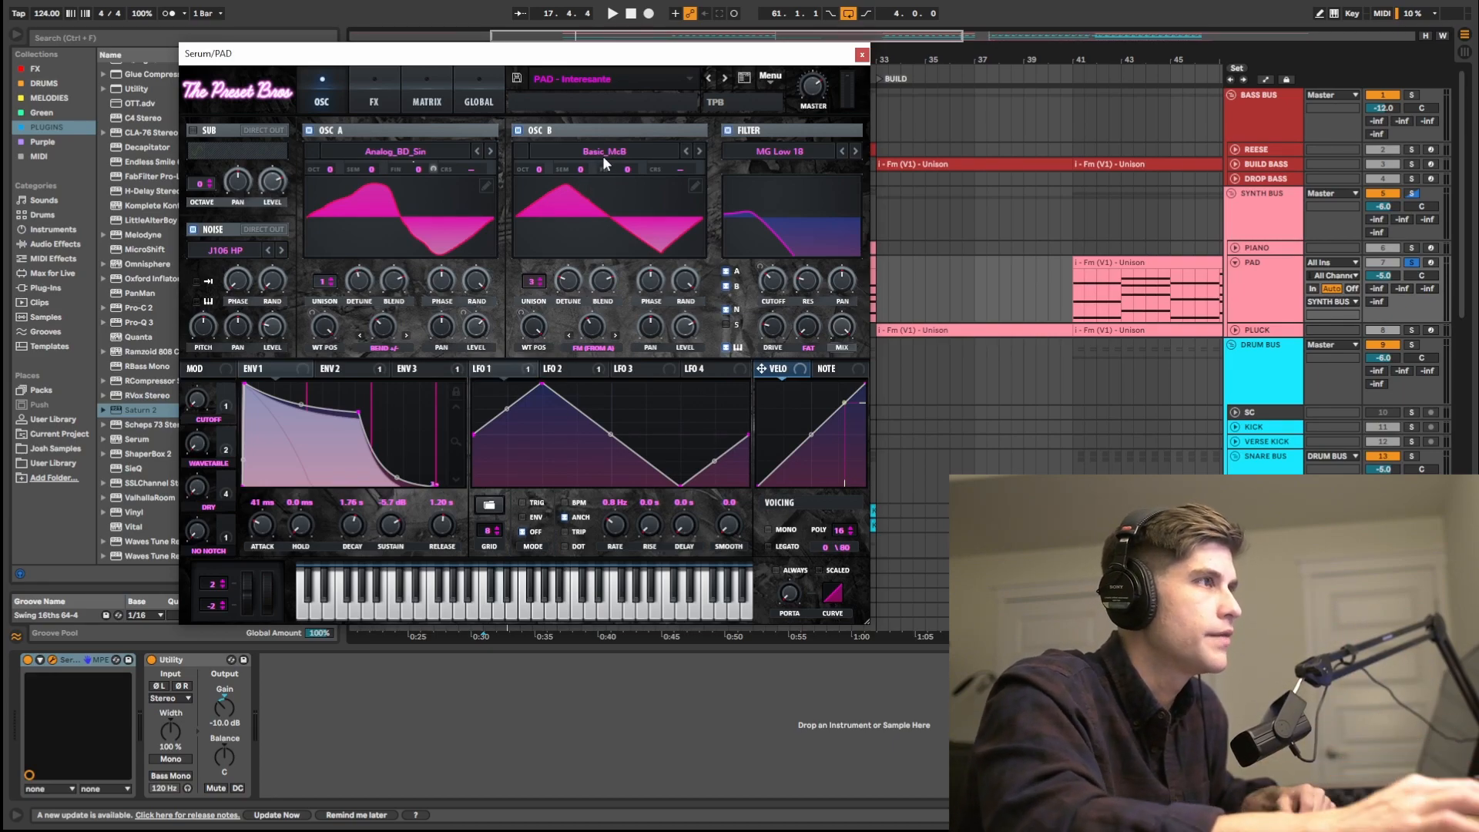
- Examine oscillator B's wavetable position, detune, FM (From A) warp and level settings
left_click_drag(533, 326, 539, 287)
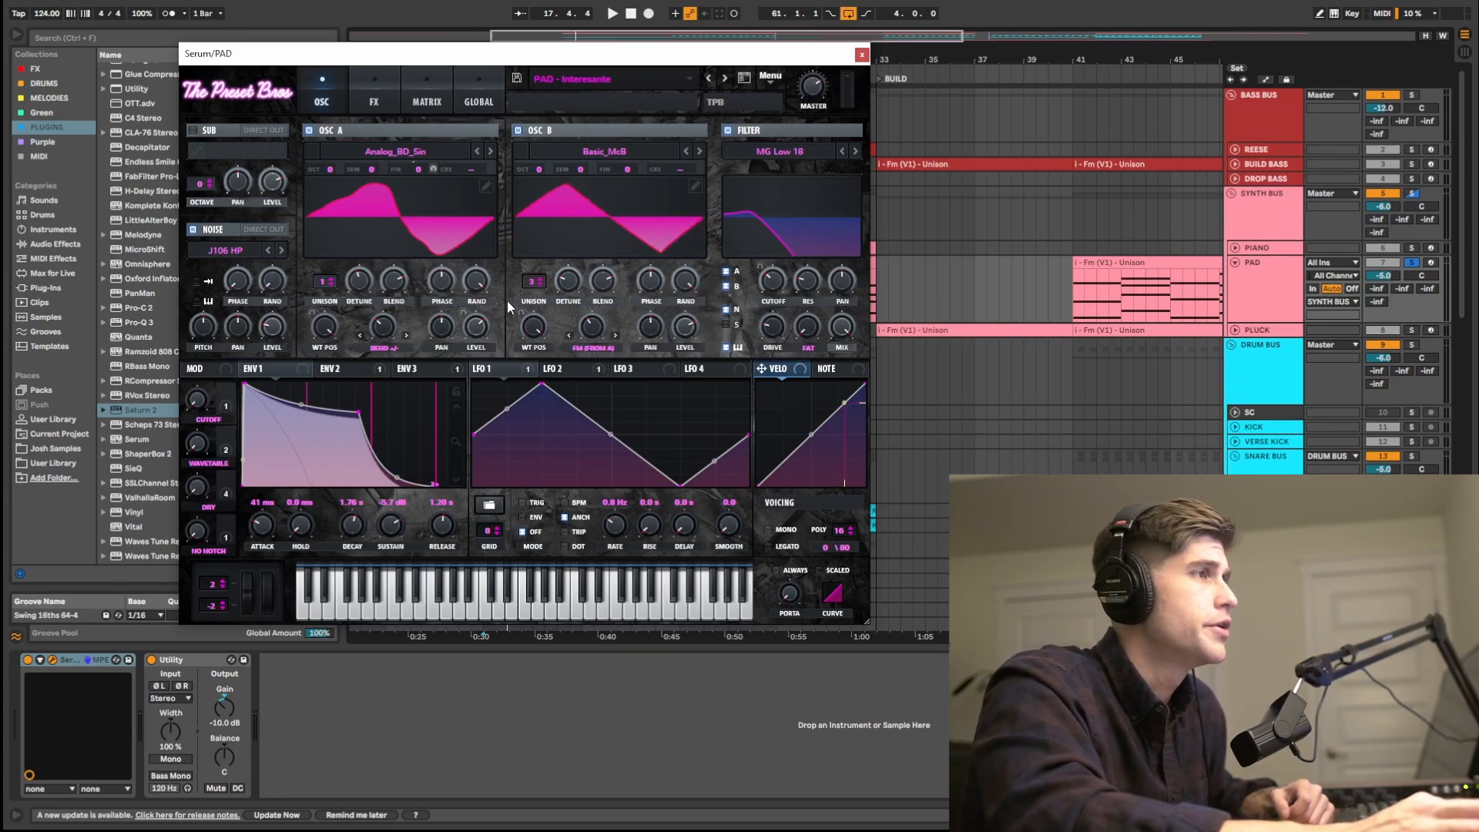
left_click_drag(569, 283, 569, 285)
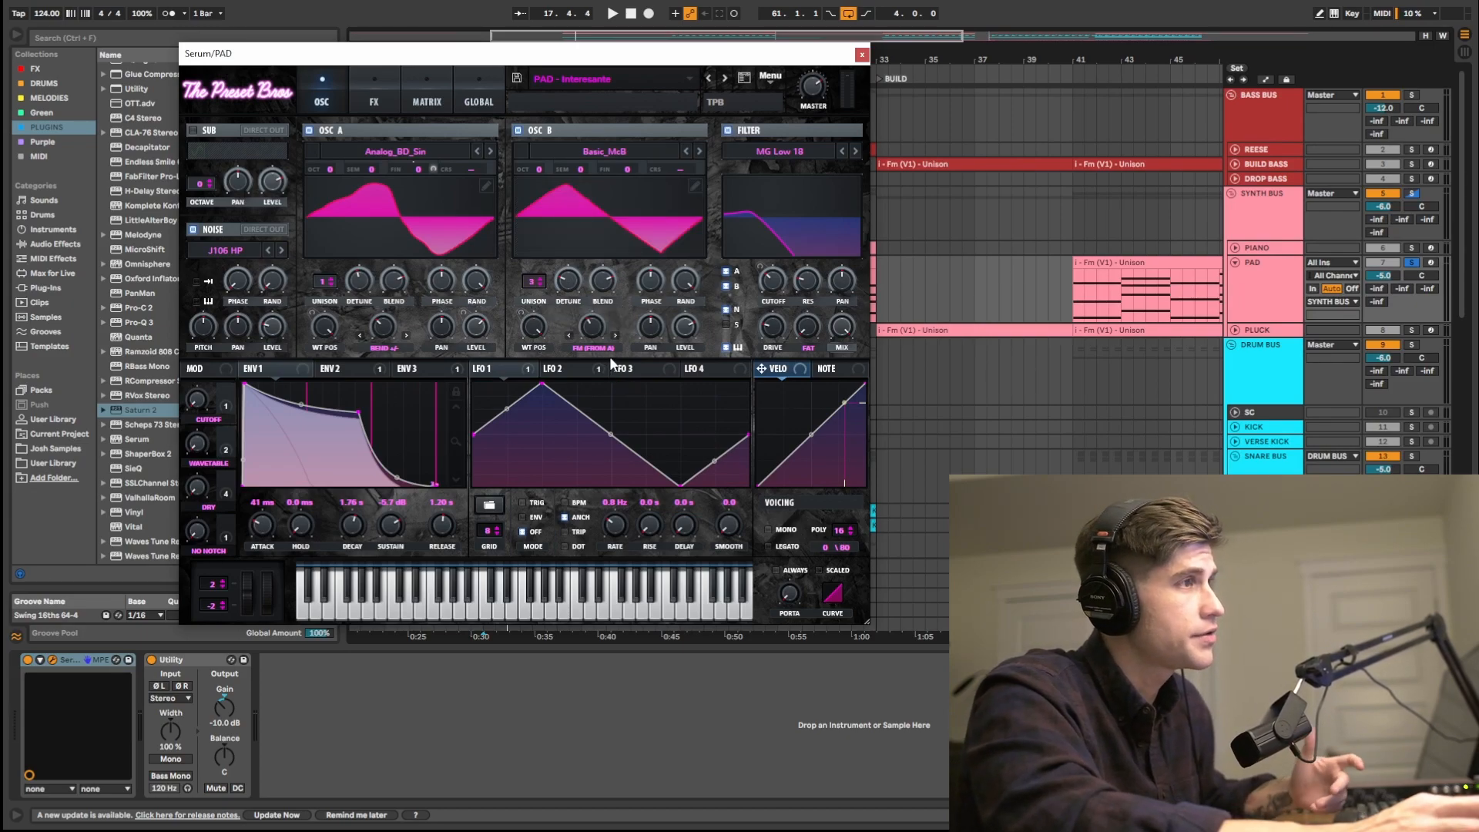
left_click(593, 335)
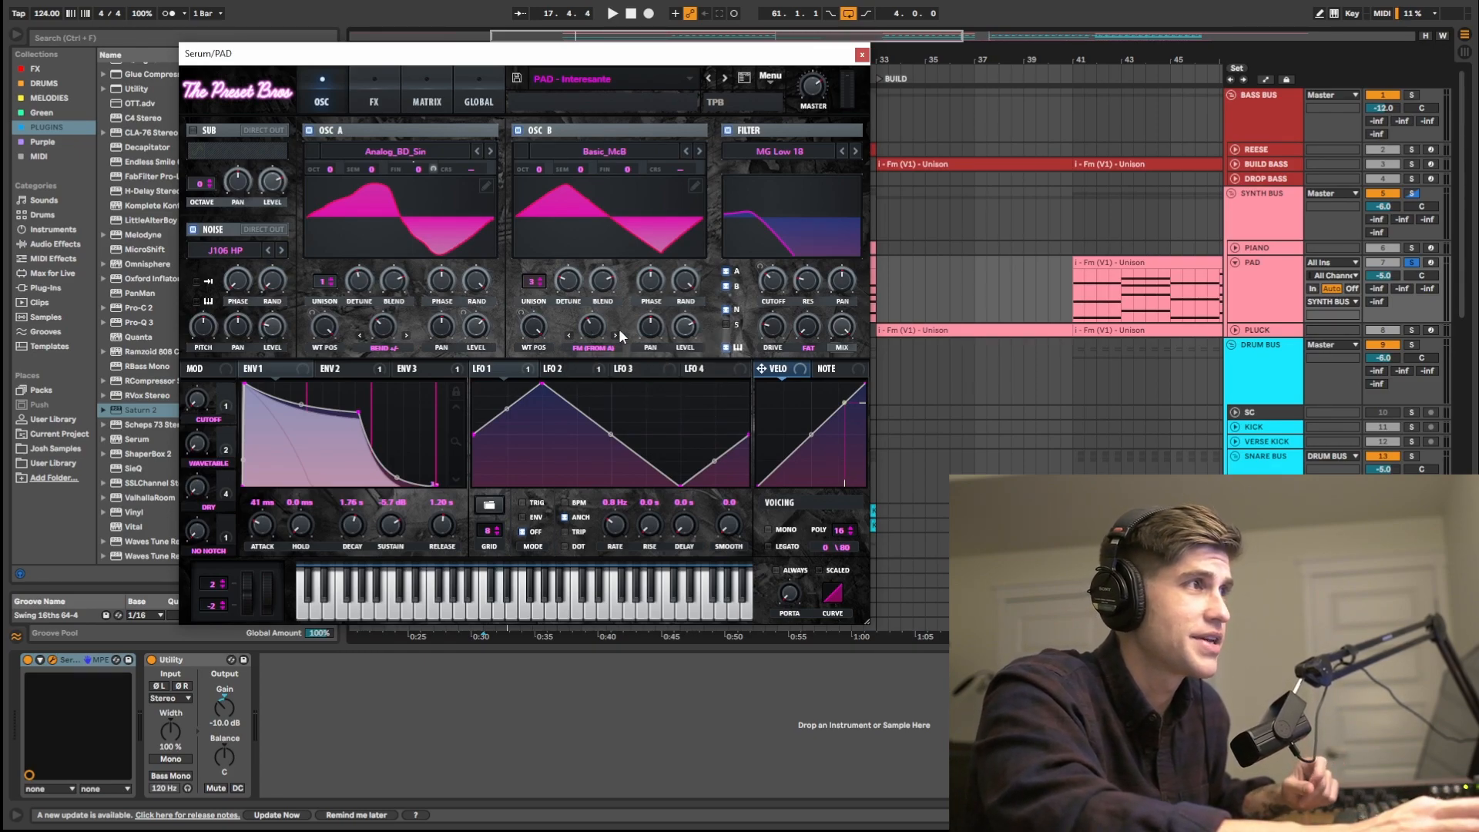
left_click(689, 334)
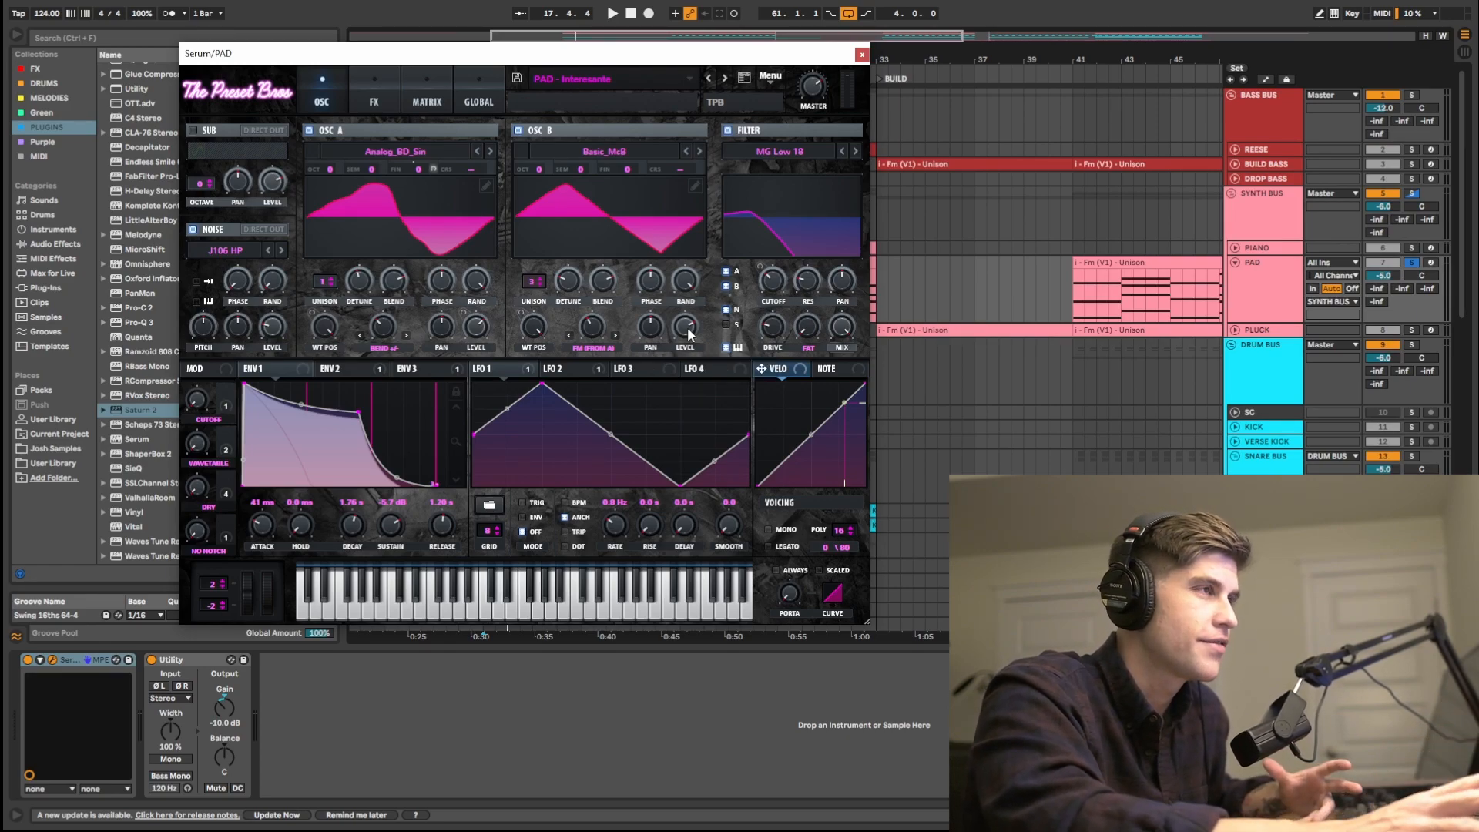
- Play the pad and sweep oscillator B's FM (From A) warp amount, bringing it to about 41%
left_click(592, 328)
key("space")
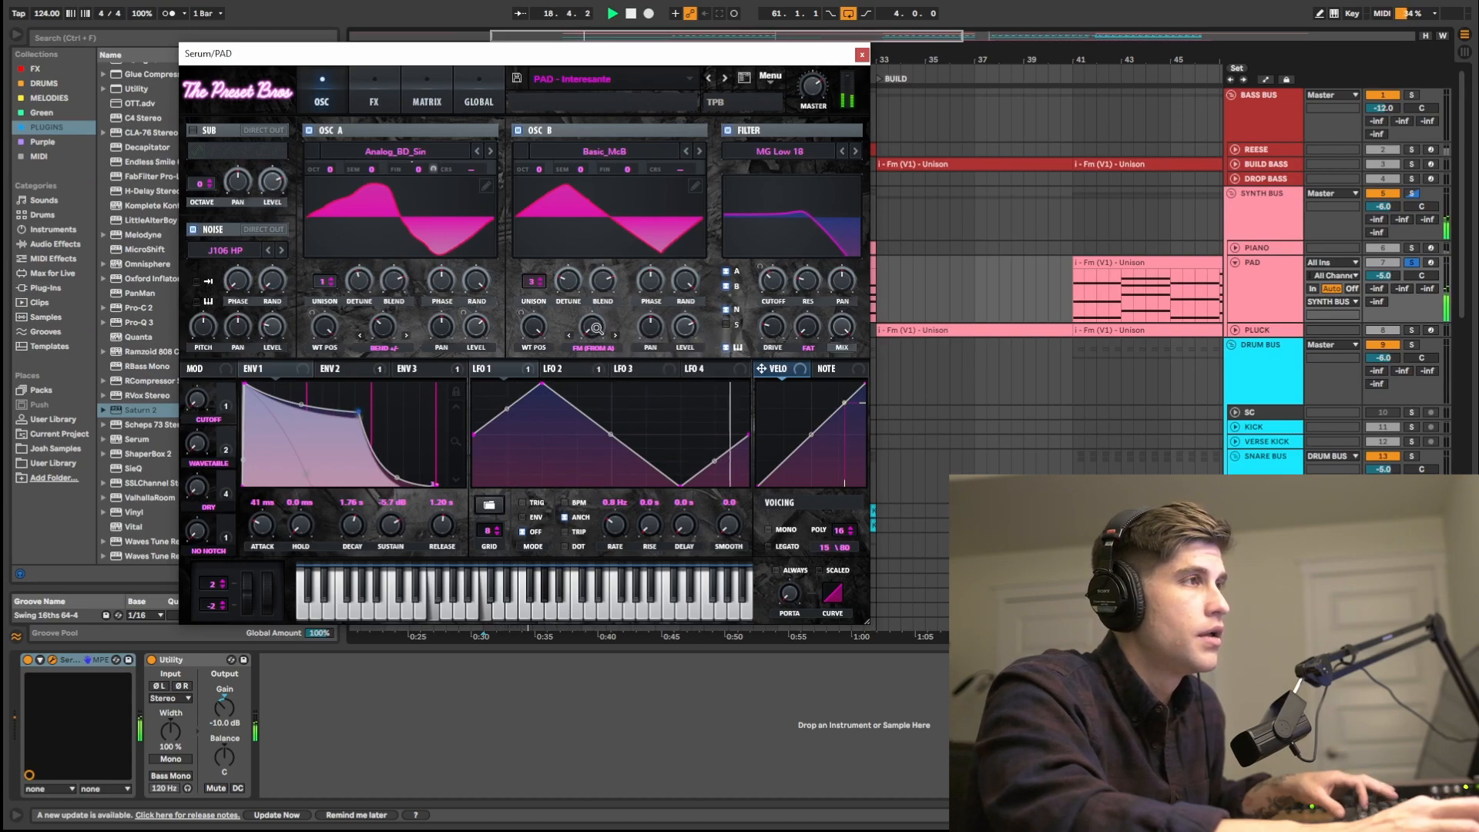
key("space")
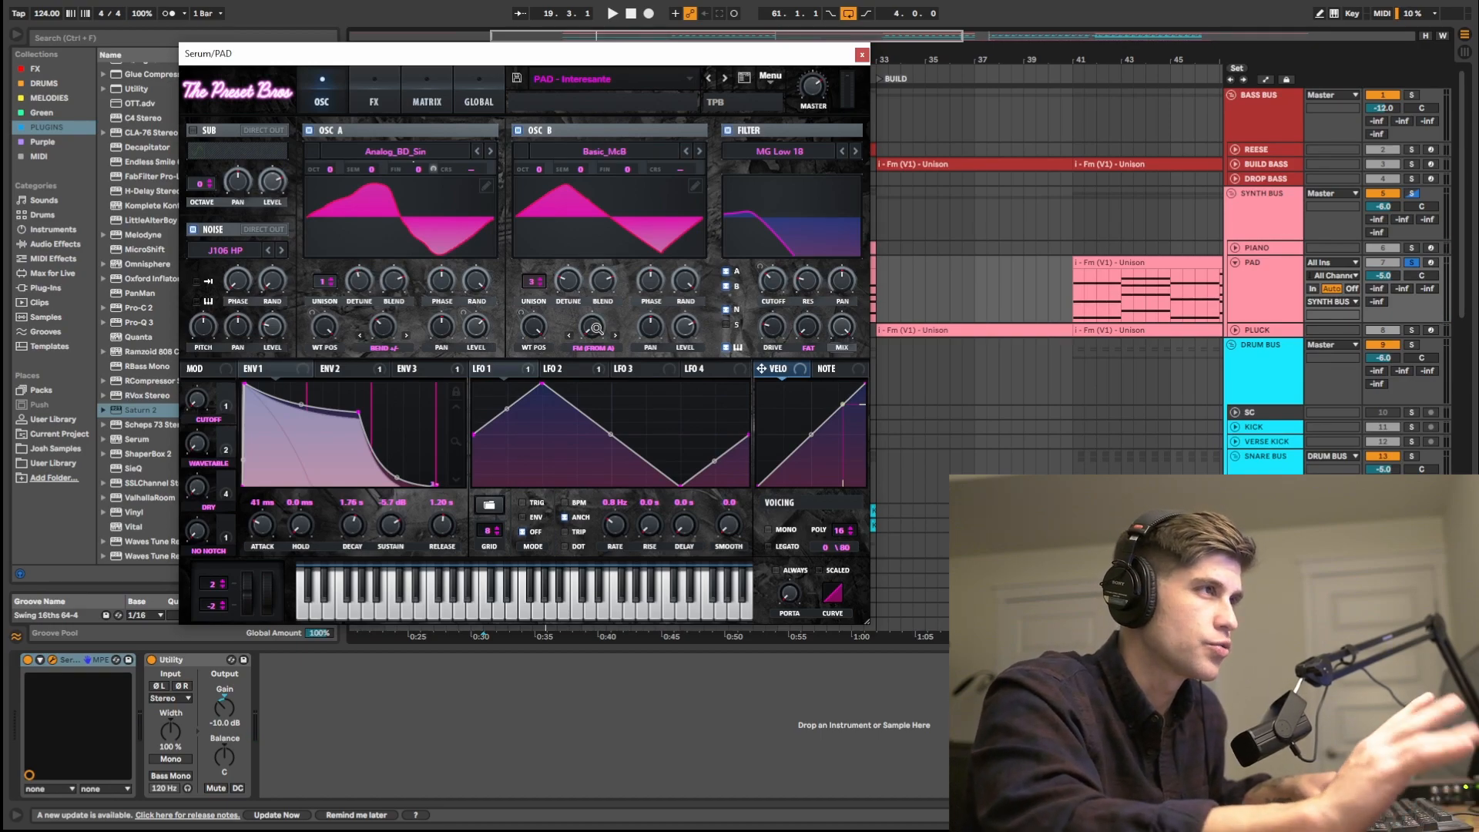
key("space")
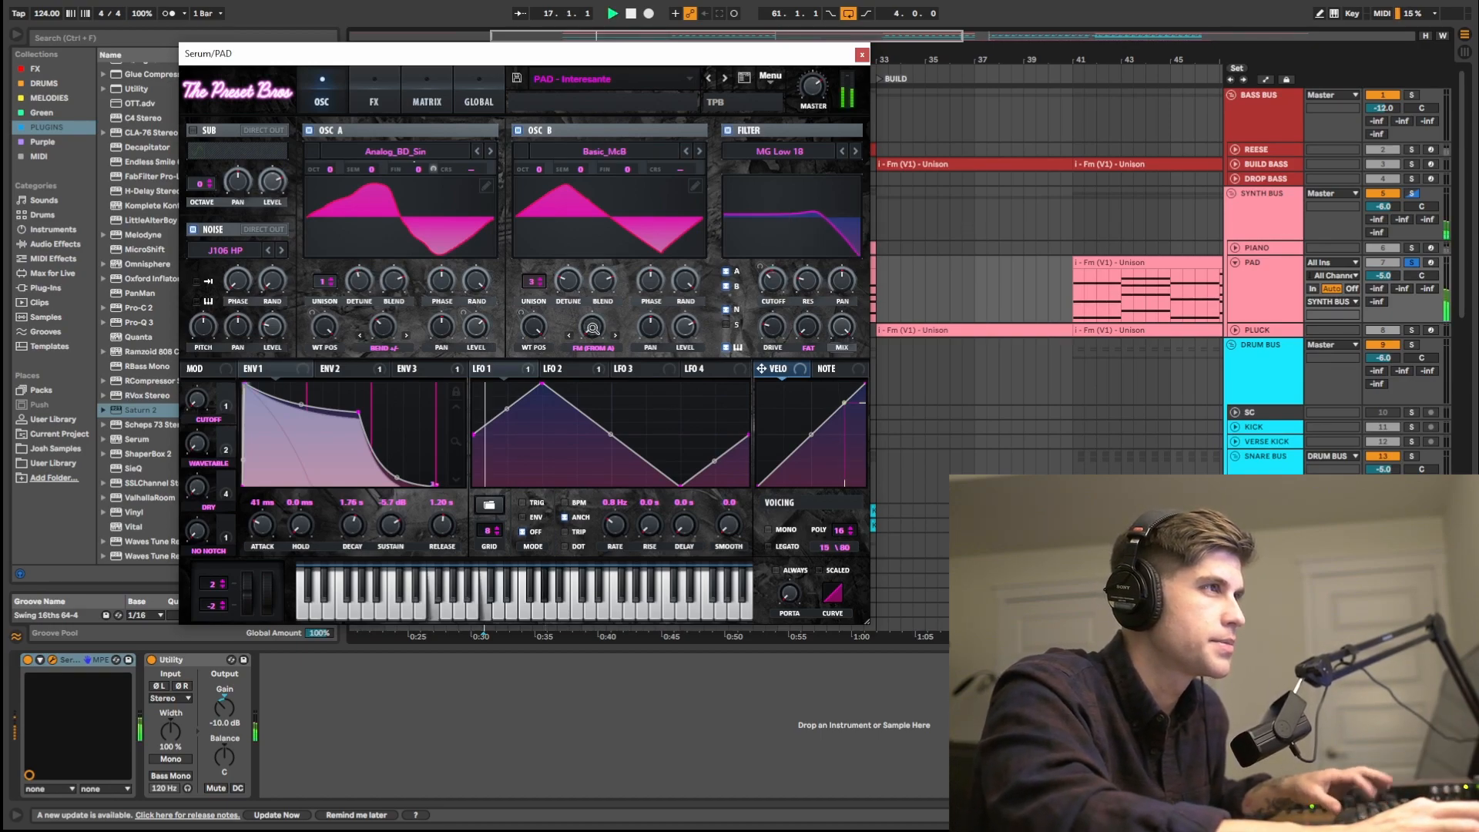
mouse_move(595, 313)
left_click_drag(594, 313, 613, 278)
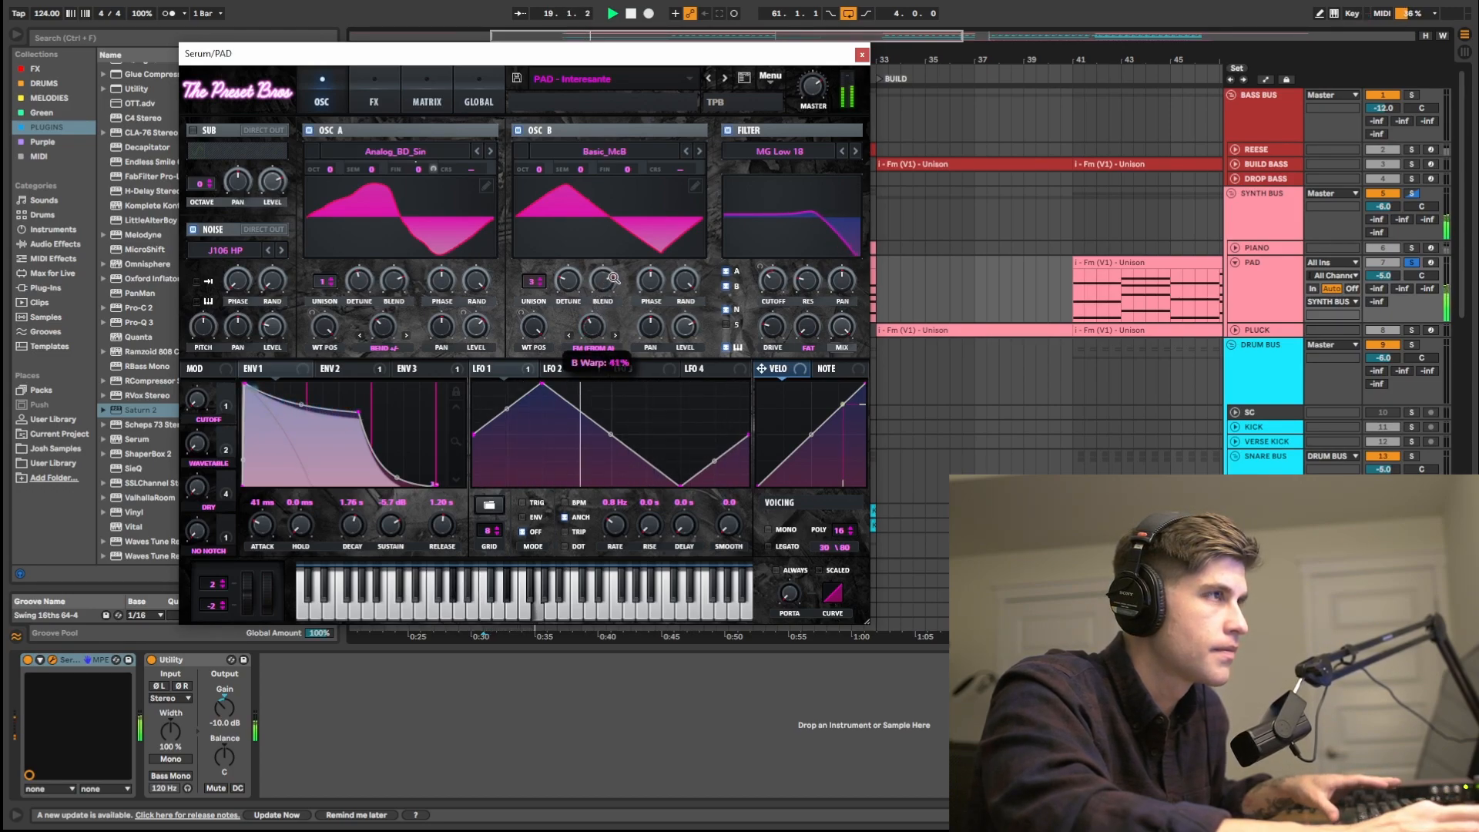
mouse_move(612, 278)
left_mouse_down()
mouse_move(628, 253)
mouse_move(610, 278)
left_mouse_up()
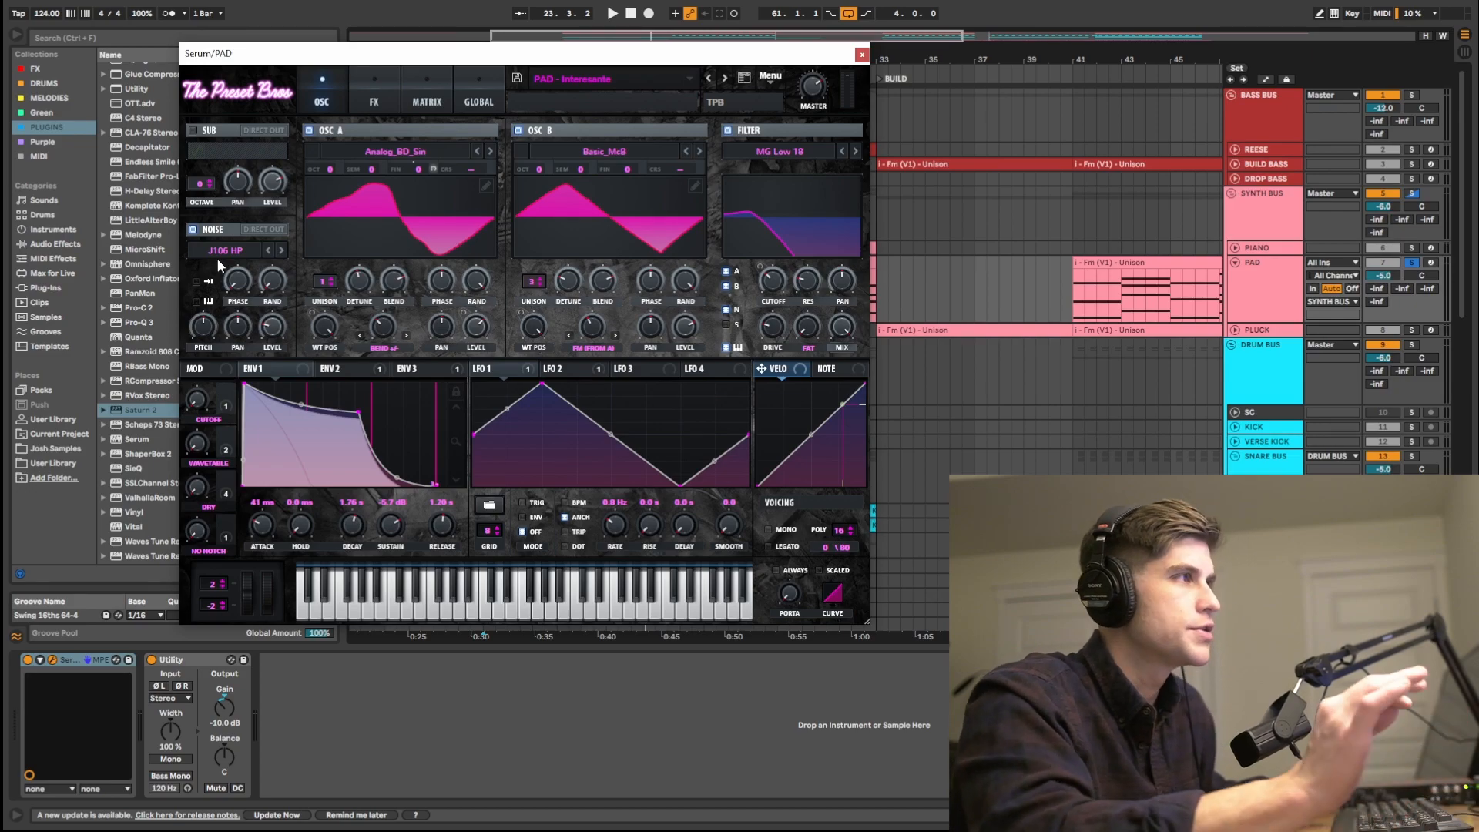
- Review the noise level and the filter's cutoff and drive, and check how Envelope 2 modulates the cutoff
mouse_move(266, 325)
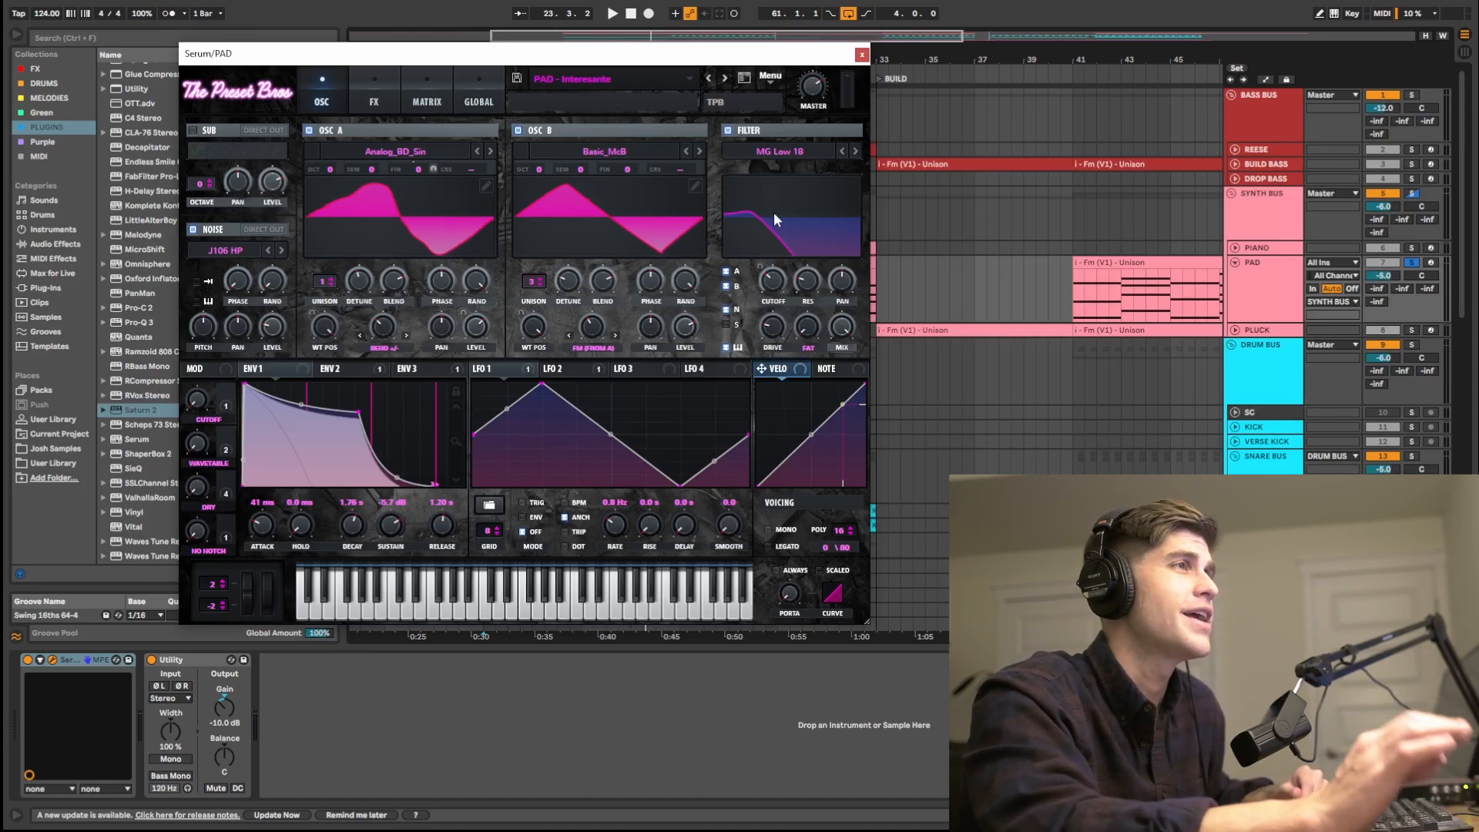
mouse_move(779, 297)
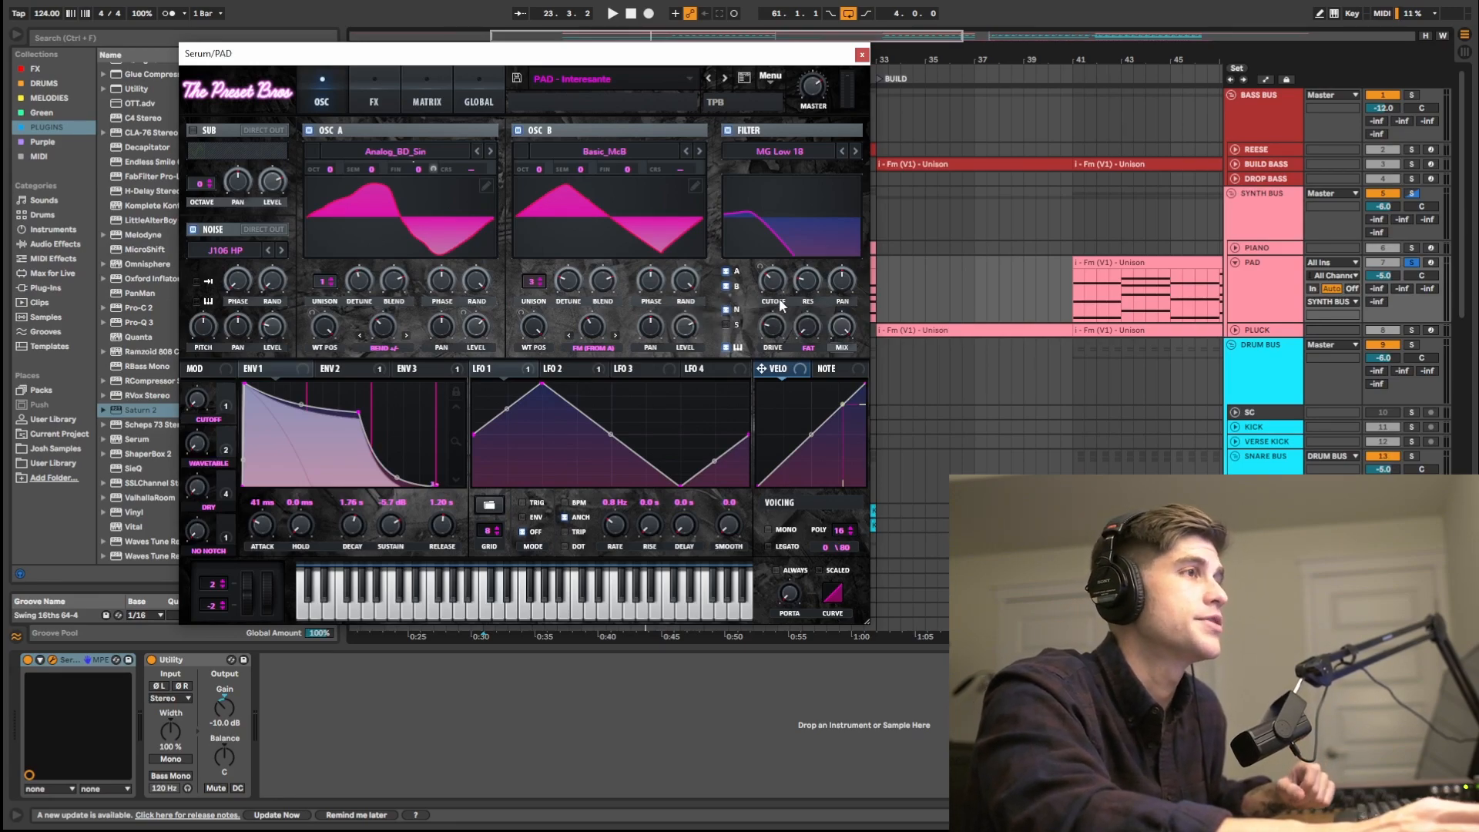
mouse_move(780, 333)
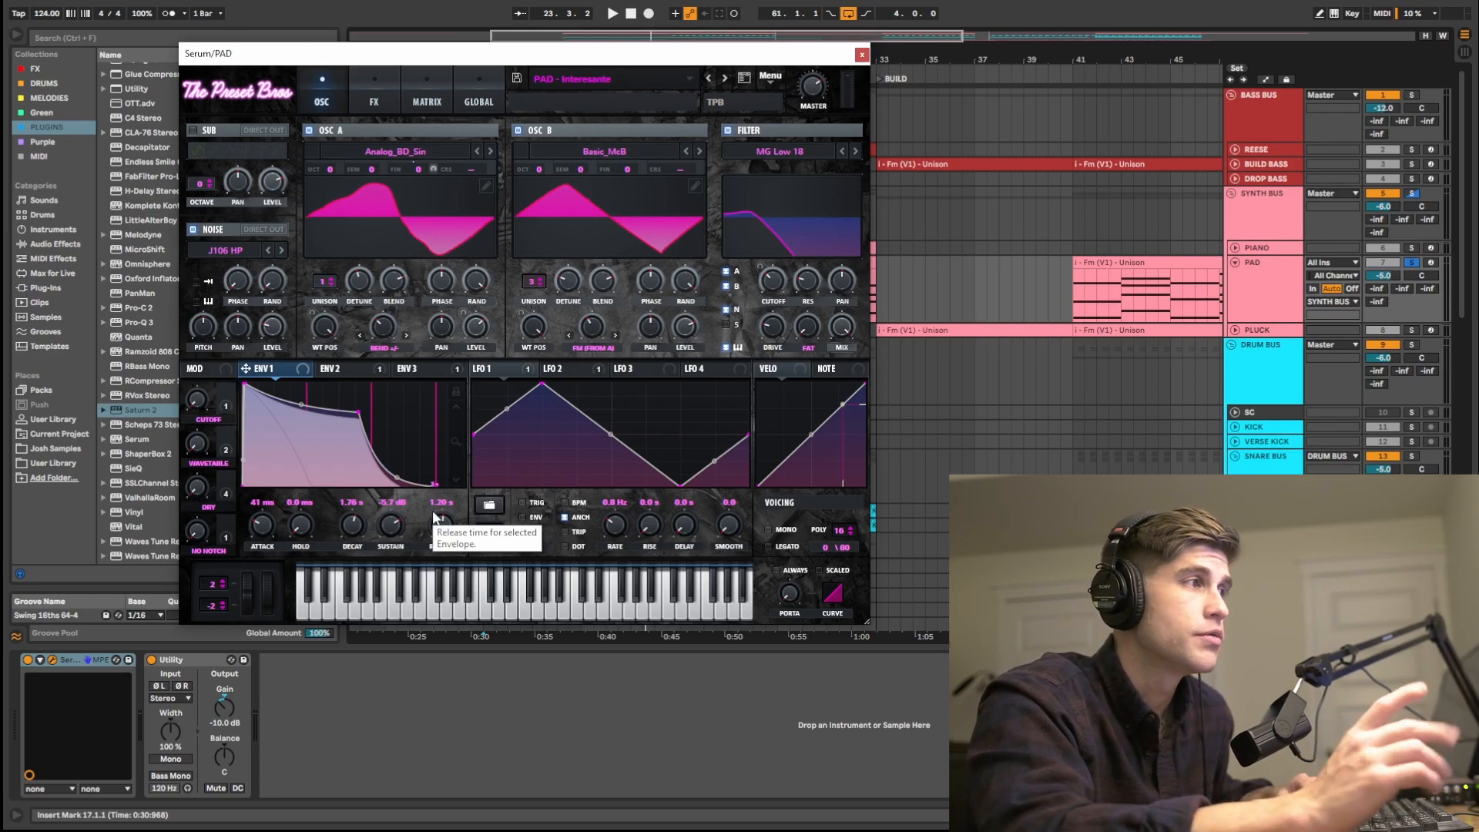
left_click(336, 369)
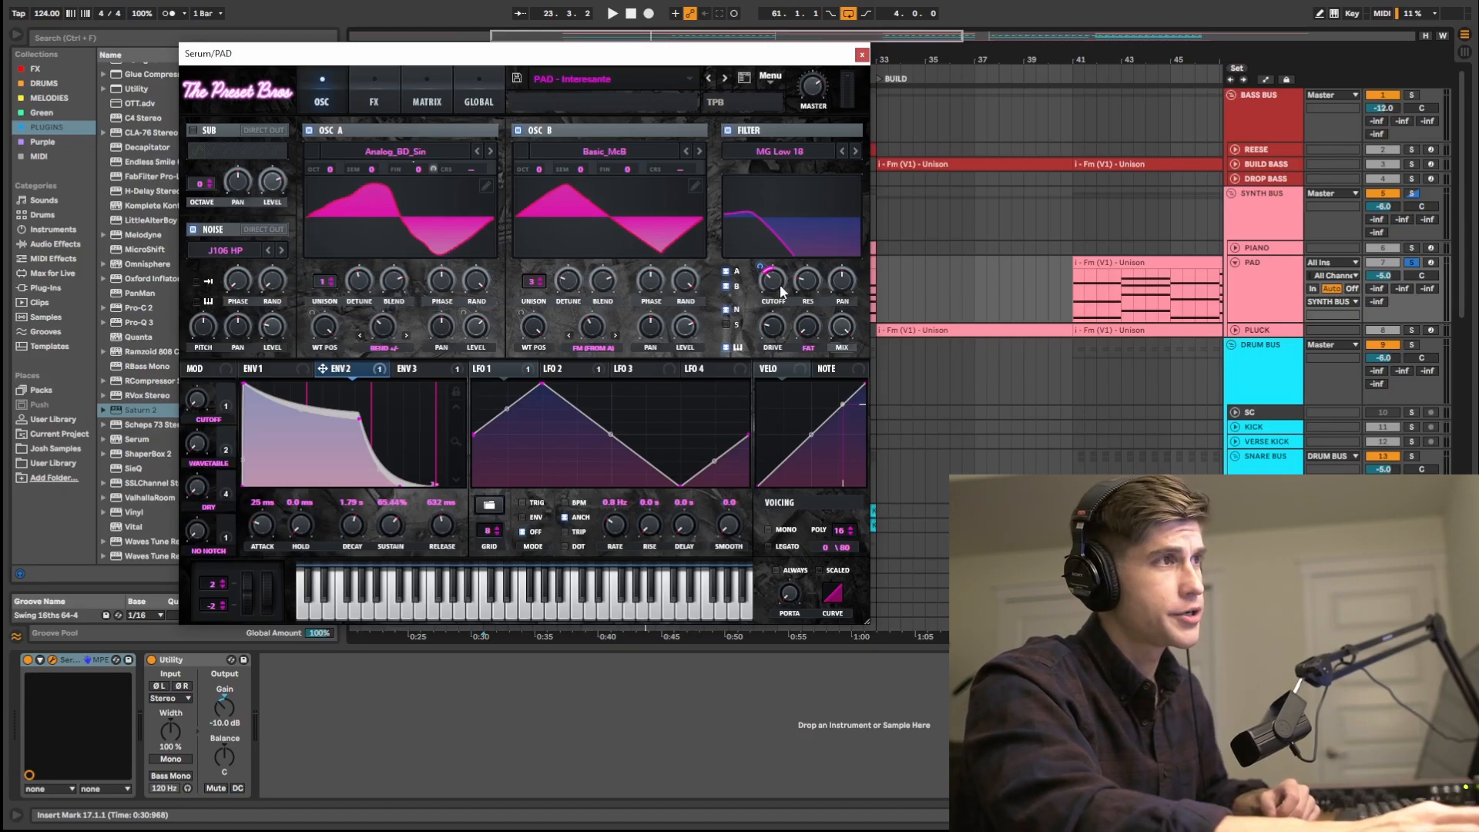
mouse_move(763, 266)
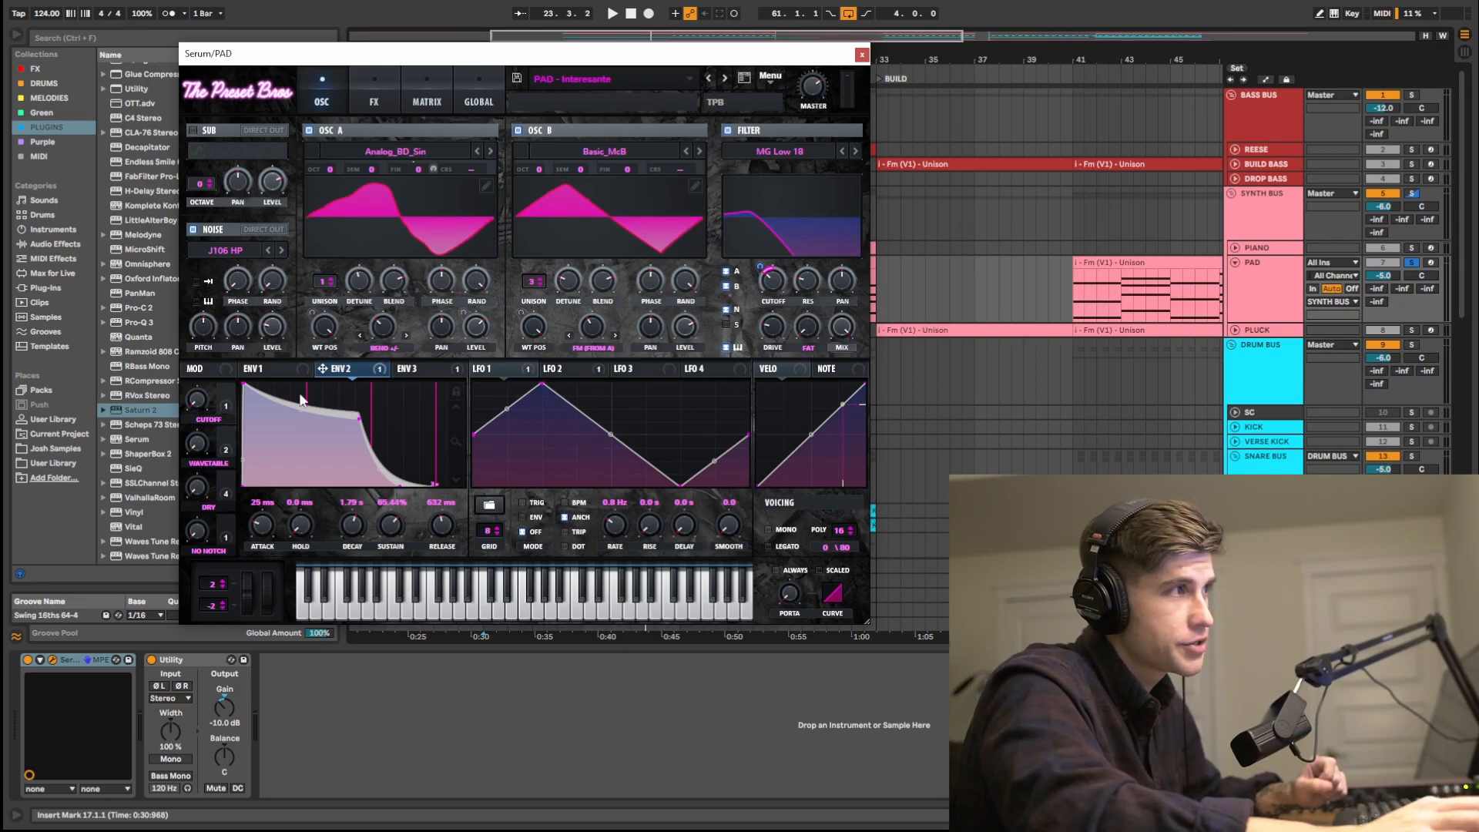
- Bypass all of Envelope 2's destinations and play the pad without the filter cutoff modulation
right_click(362, 377)
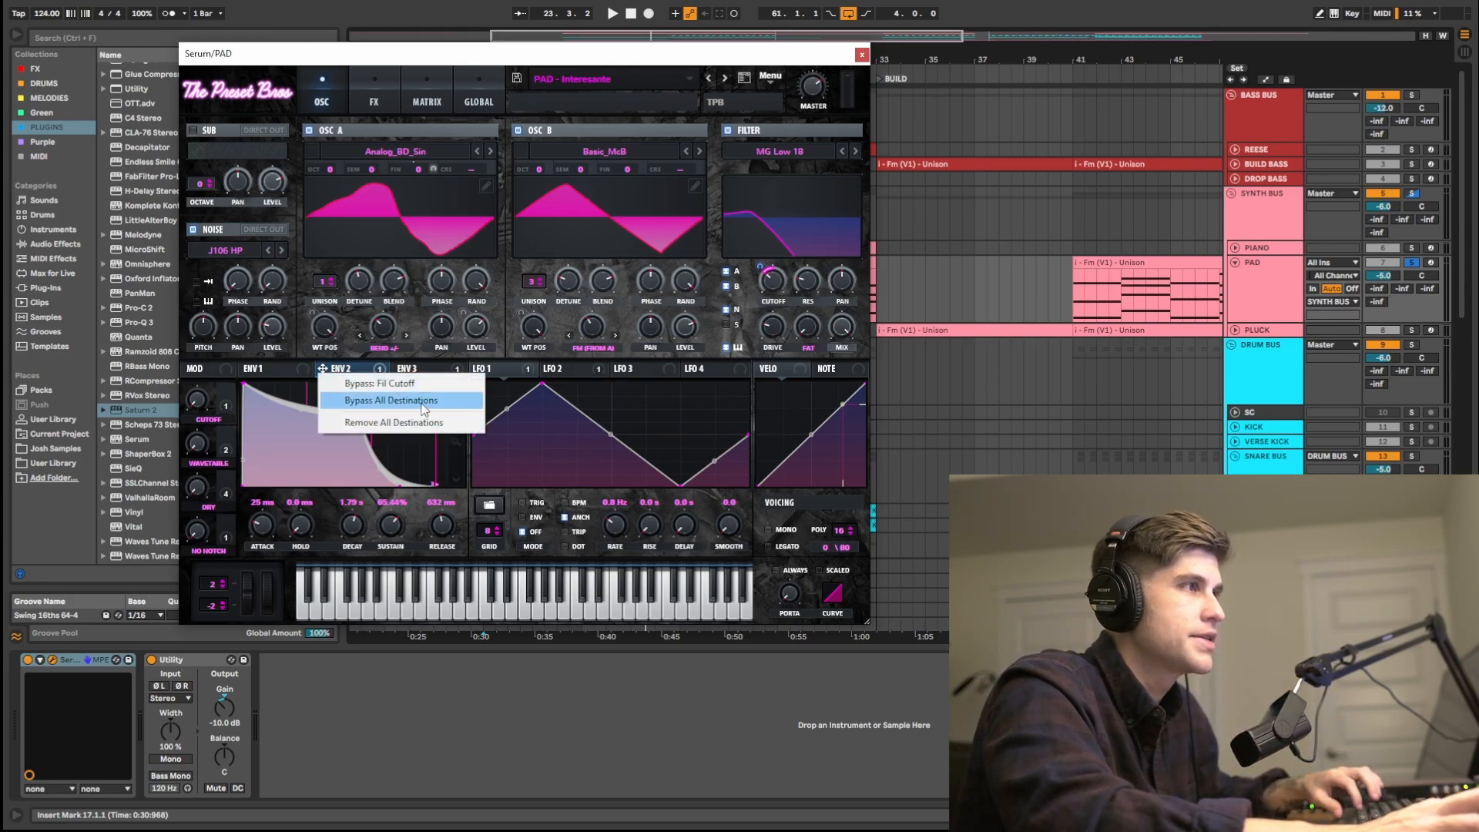
left_click(422, 403)
key("space")
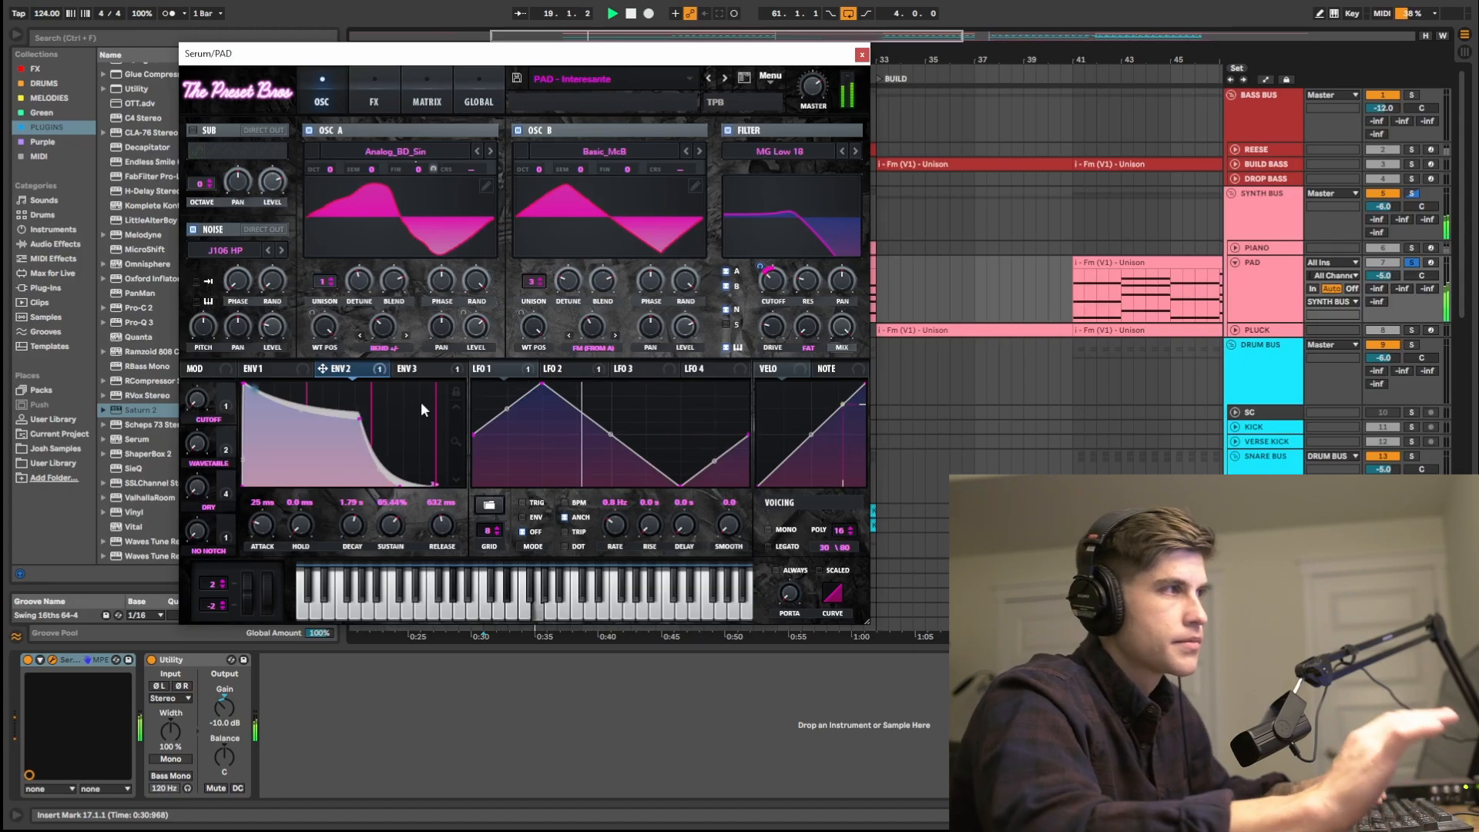
key("space")
- Reactivate all of Envelope 2's destinations and play the pad with the cutoff modulation for comparison
right_click(340, 368)
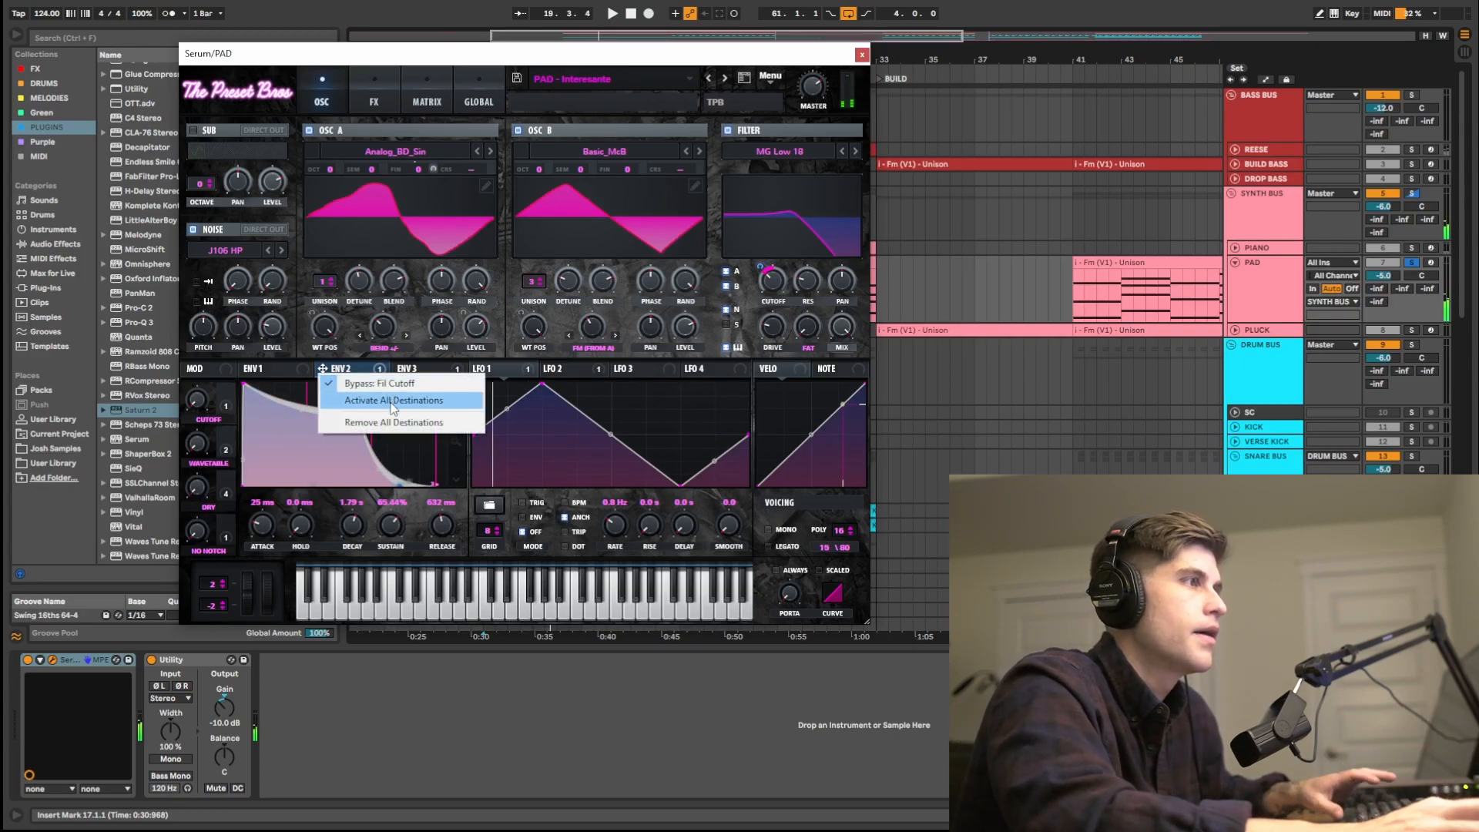
left_click(390, 401)
key("space")
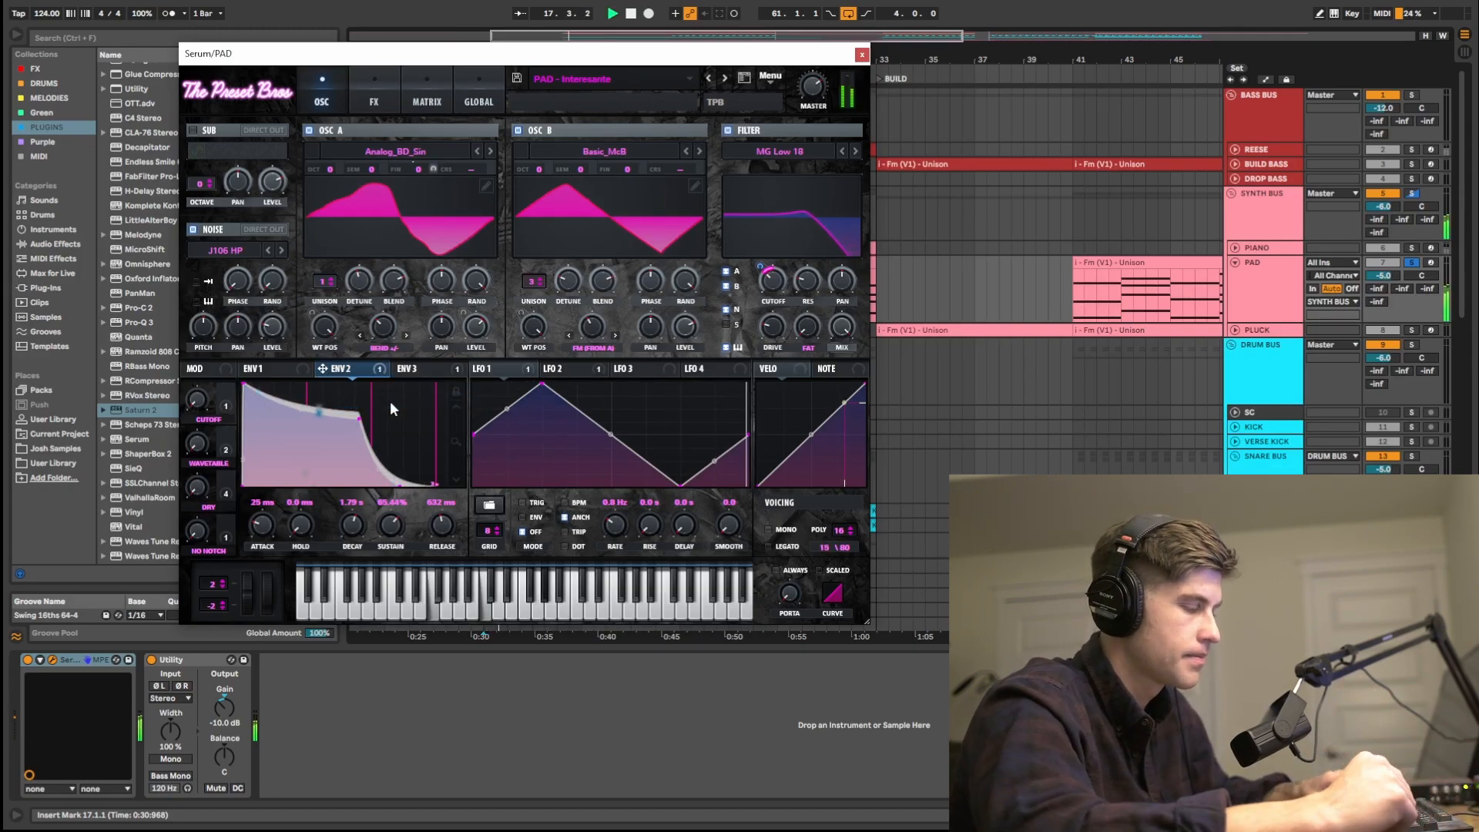
key("space")
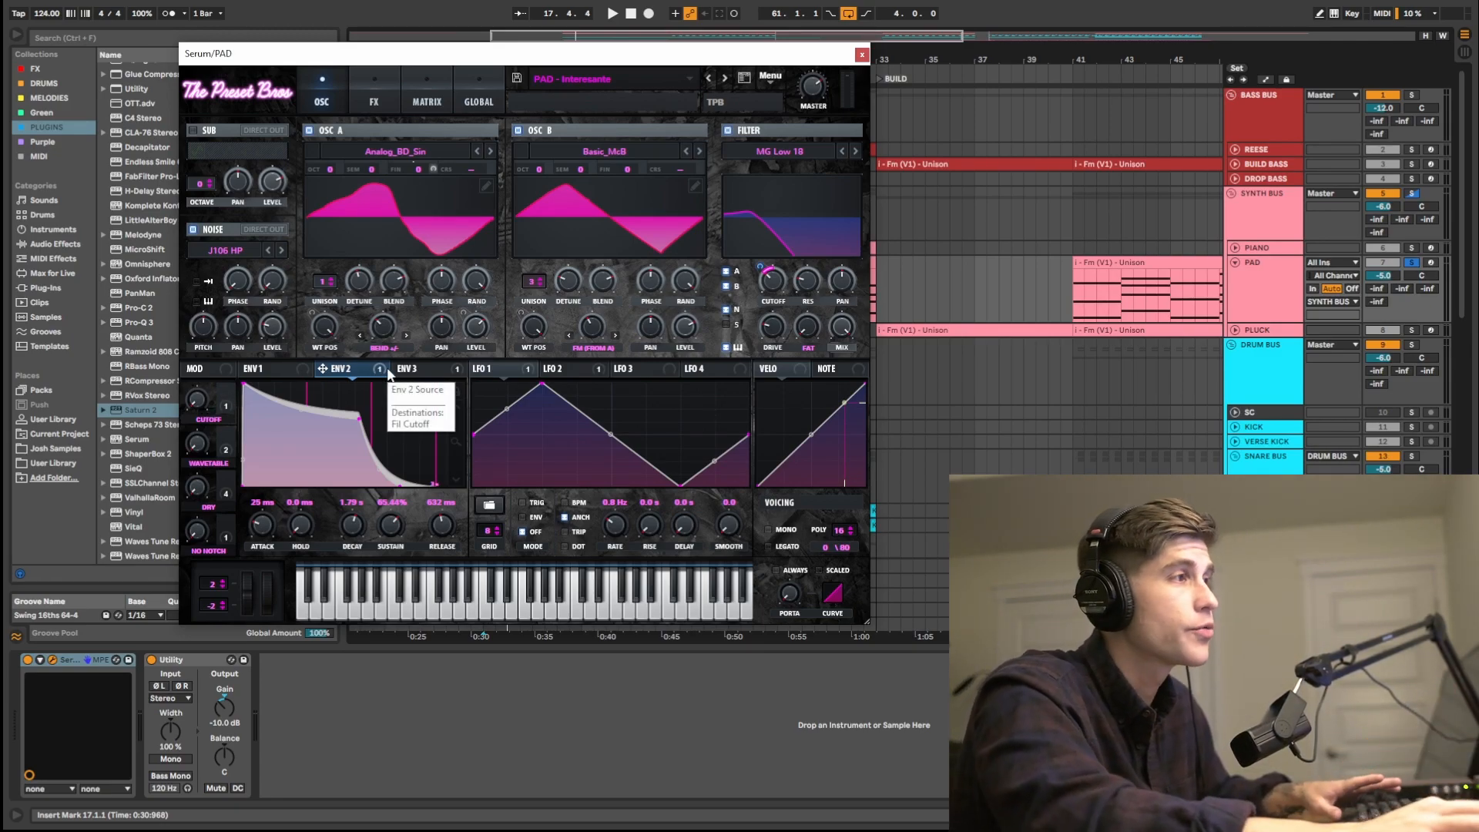
- Examine Envelope 3, LFO 1's modulation of oscillator A's fine tuning, and LFO 2's modulation of oscillator A's level
left_click(414, 370)
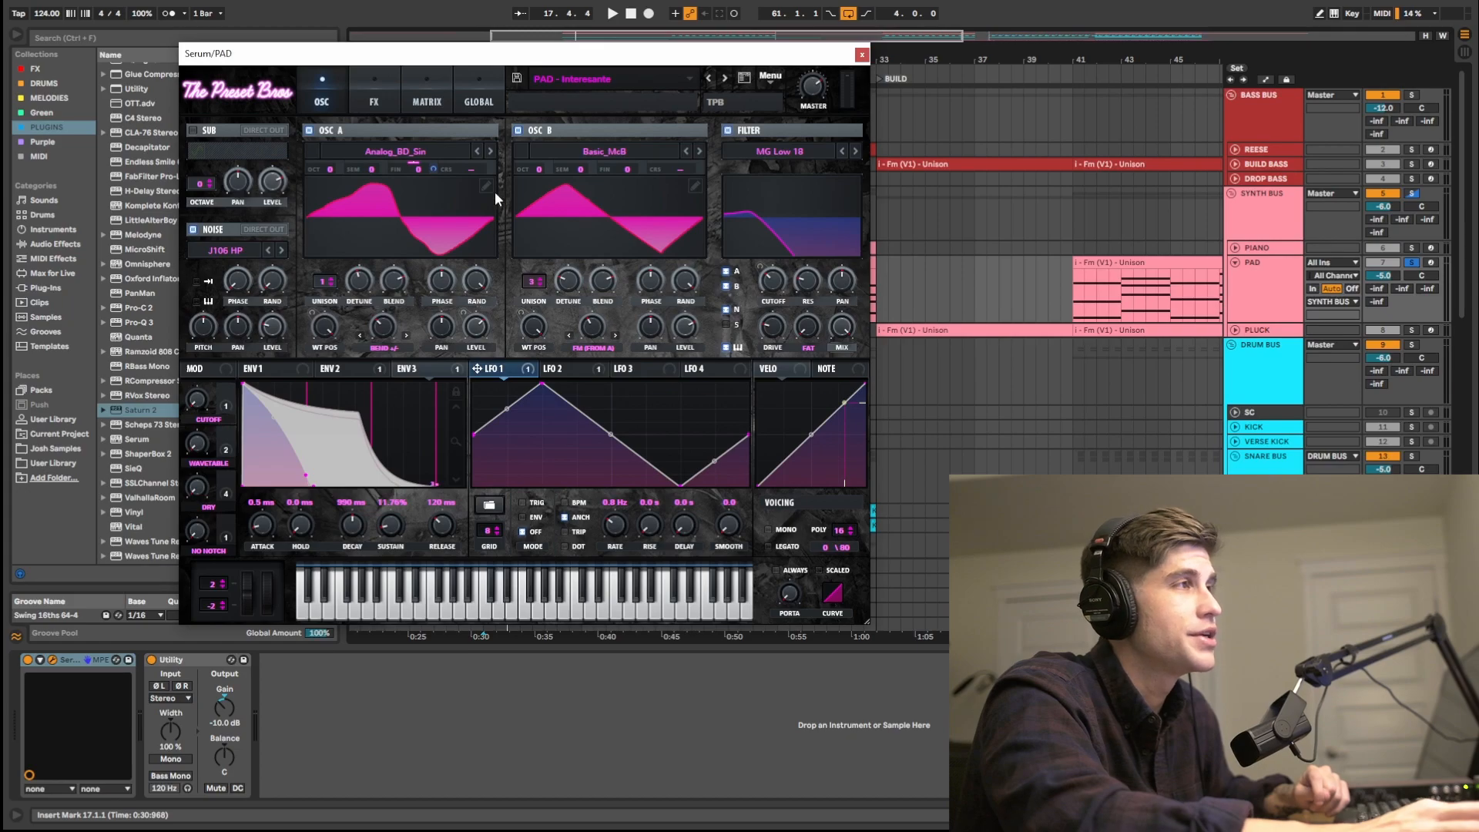
left_click_drag(435, 171, 435, 170)
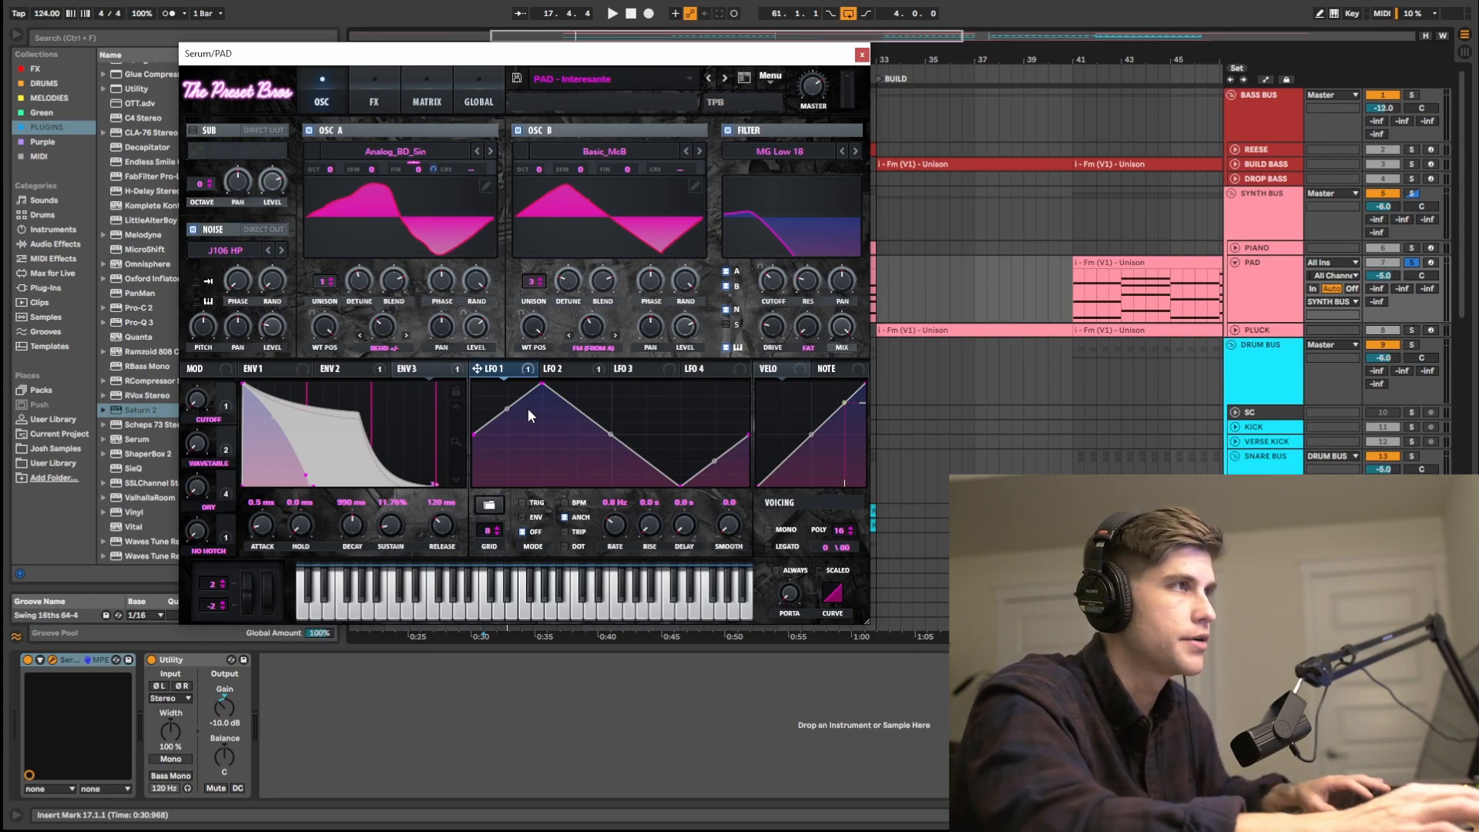
left_click(568, 368)
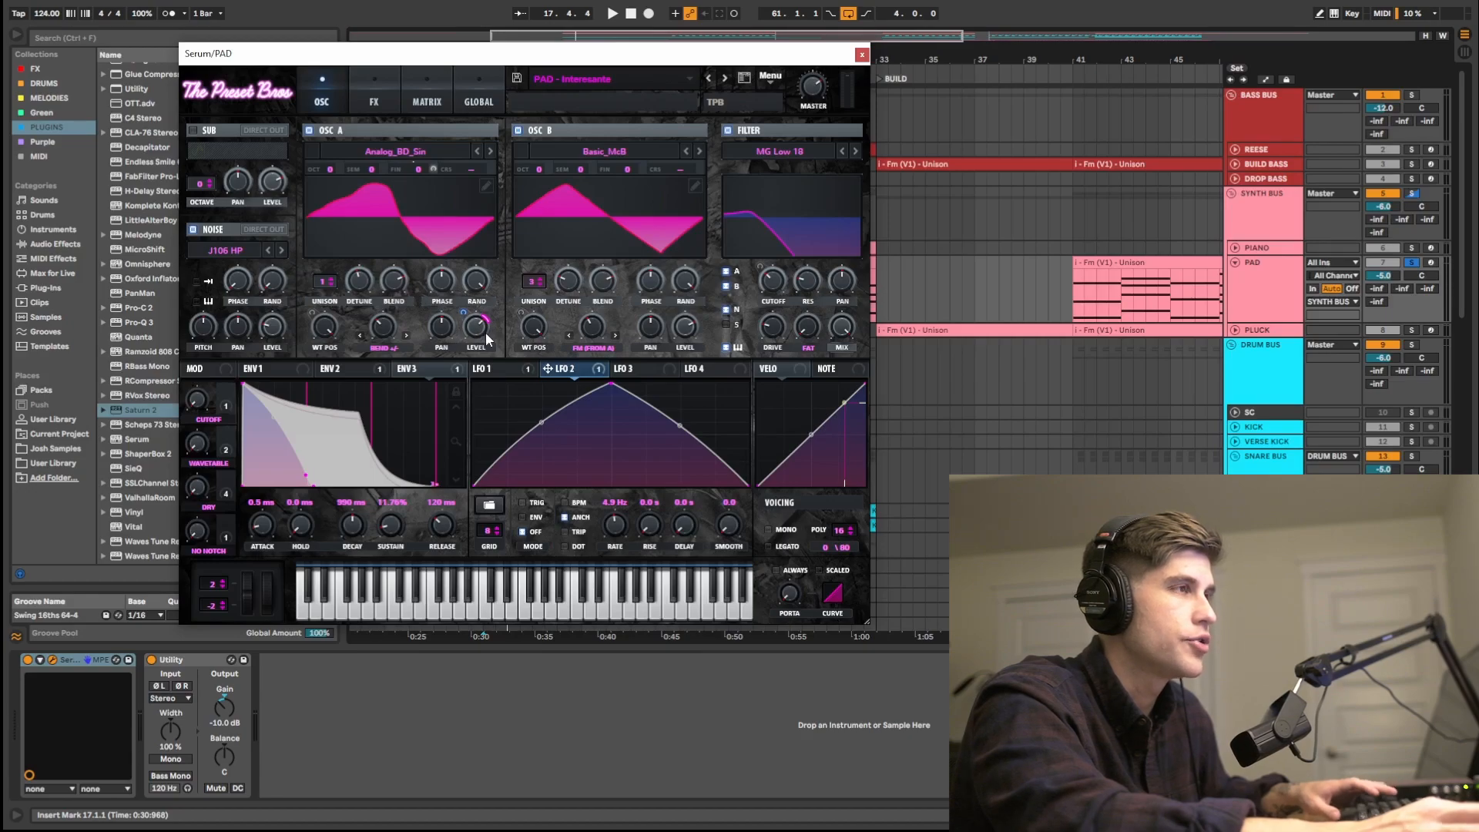
mouse_move(486, 339)
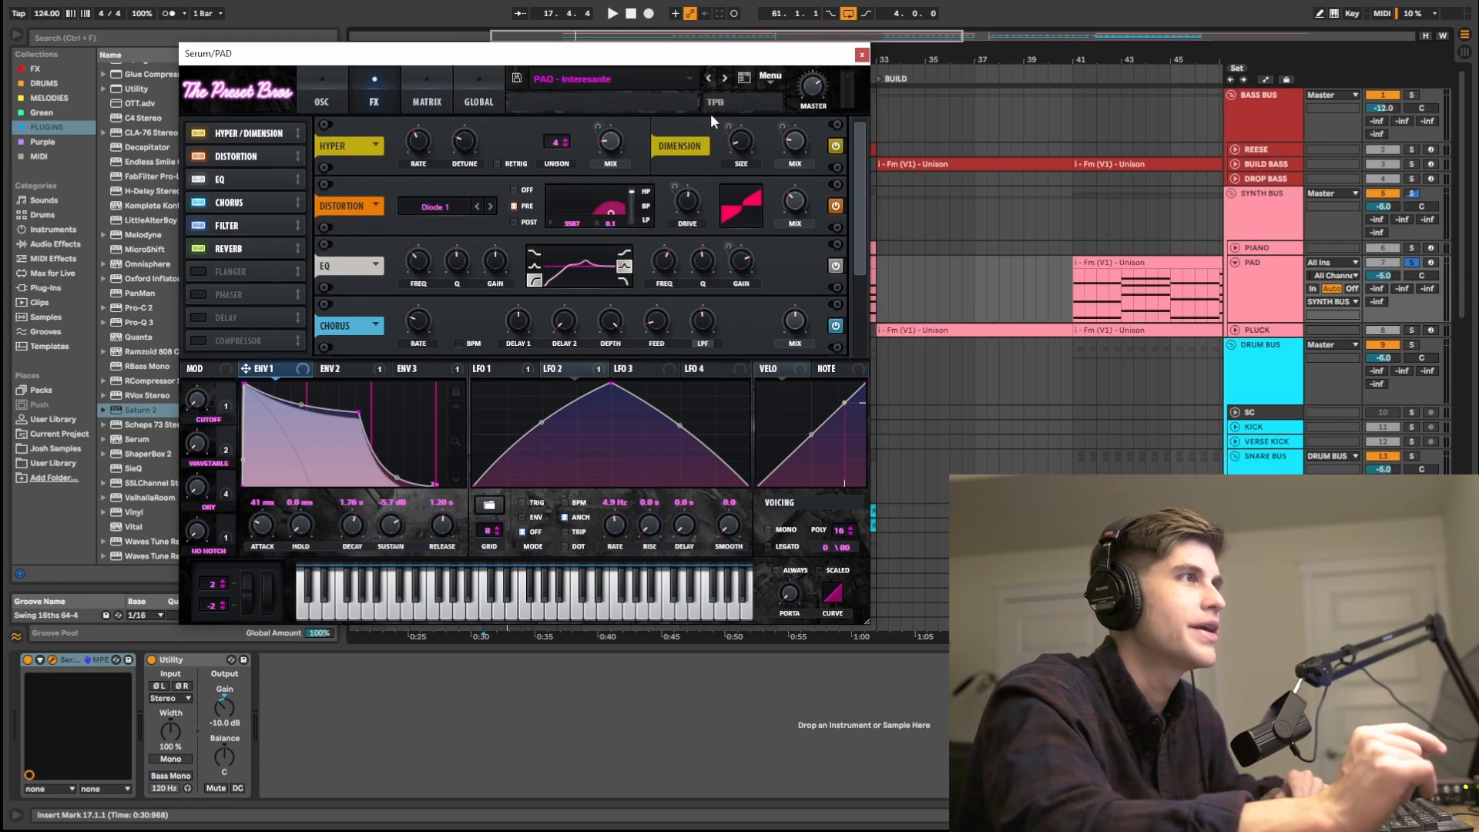
- On the effects page, examine the Hyper mix and the Dimension size and mix settings
right_click(613, 146)
left_click(614, 146)
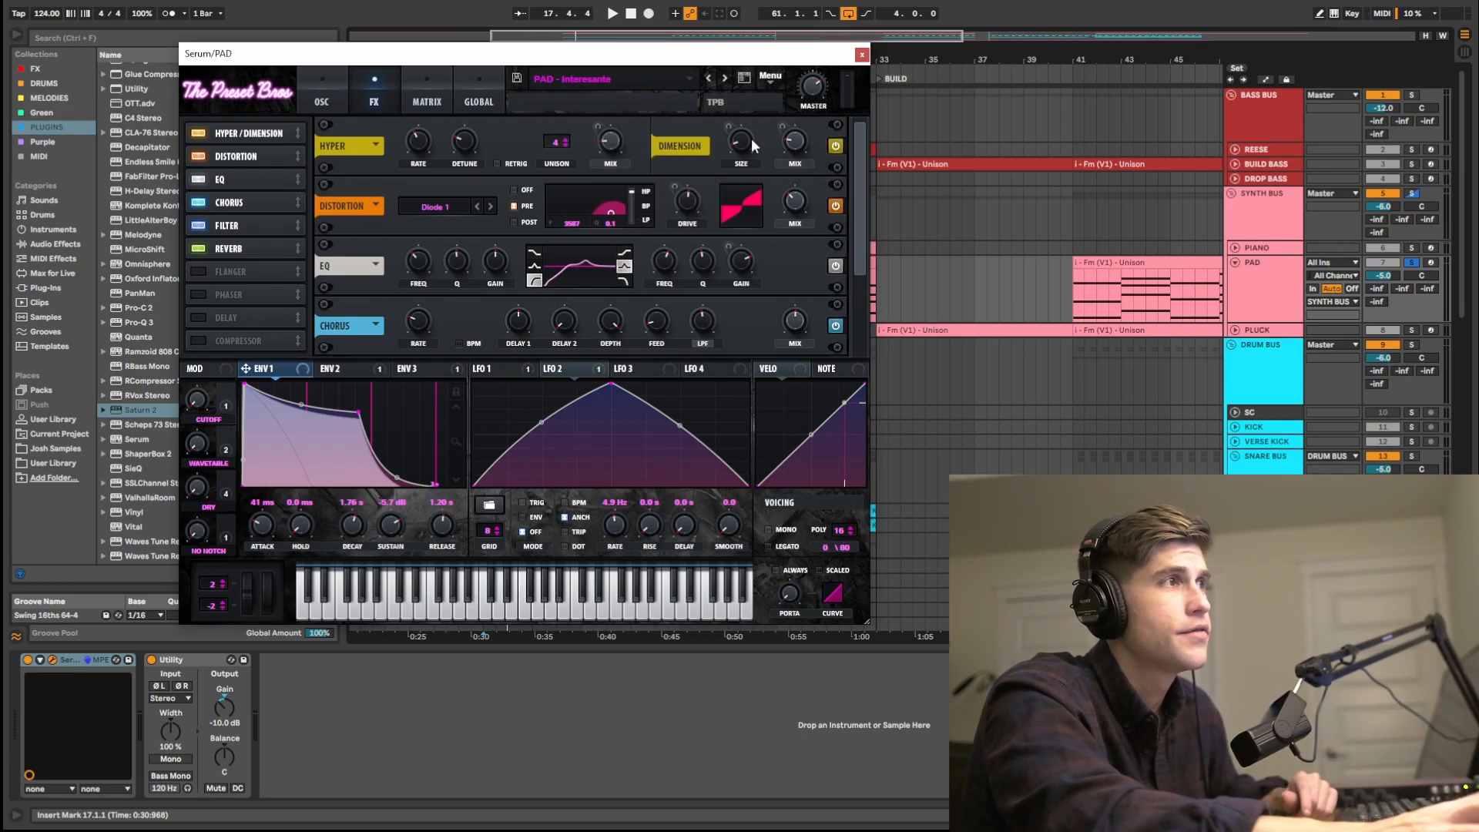
mouse_move(752, 141)
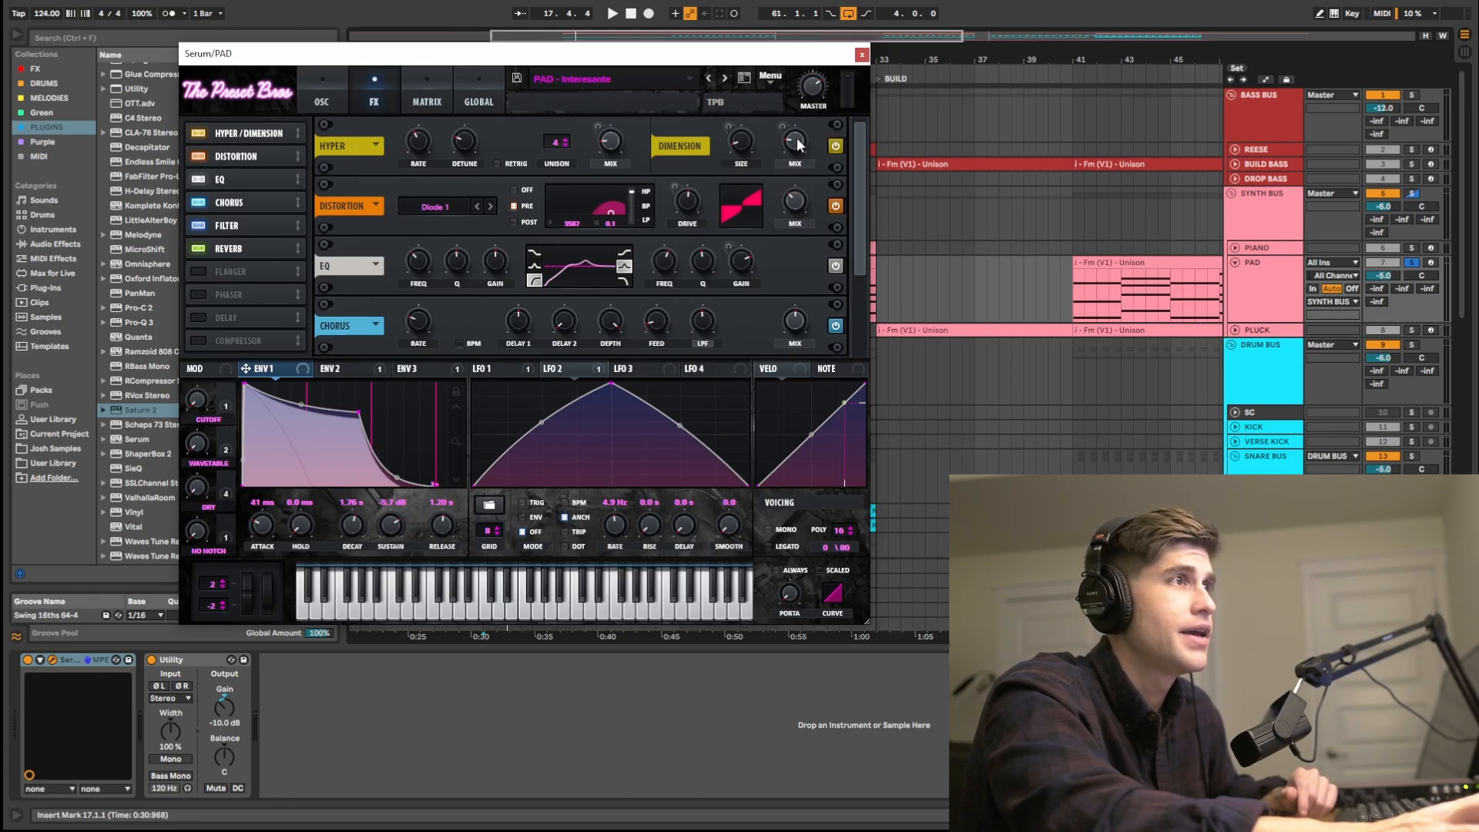
mouse_move(798, 144)
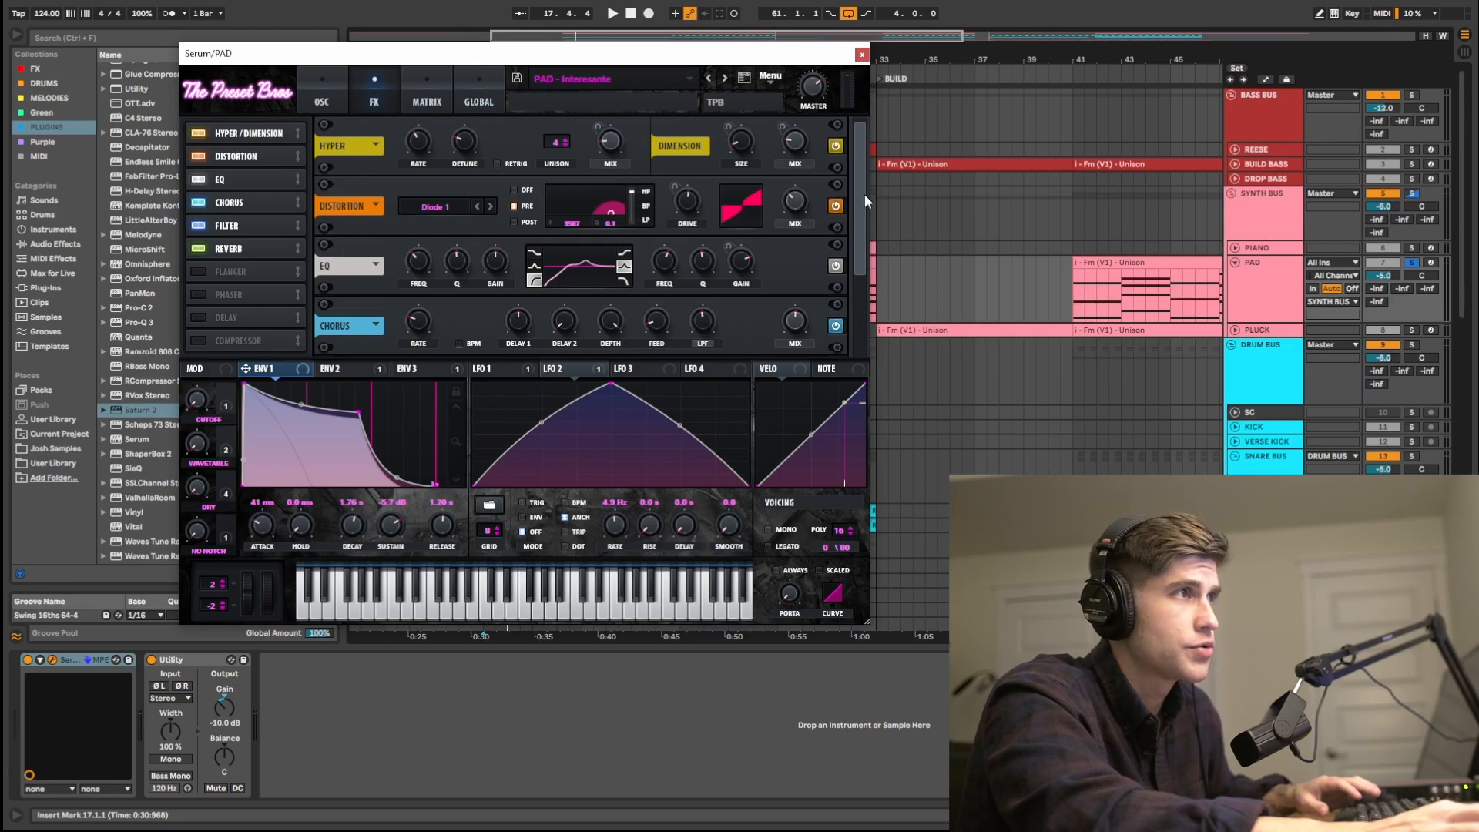
- Bypass all of Envelope 3's destinations and play the pad without the distortion drive modulation
left_click(399, 372)
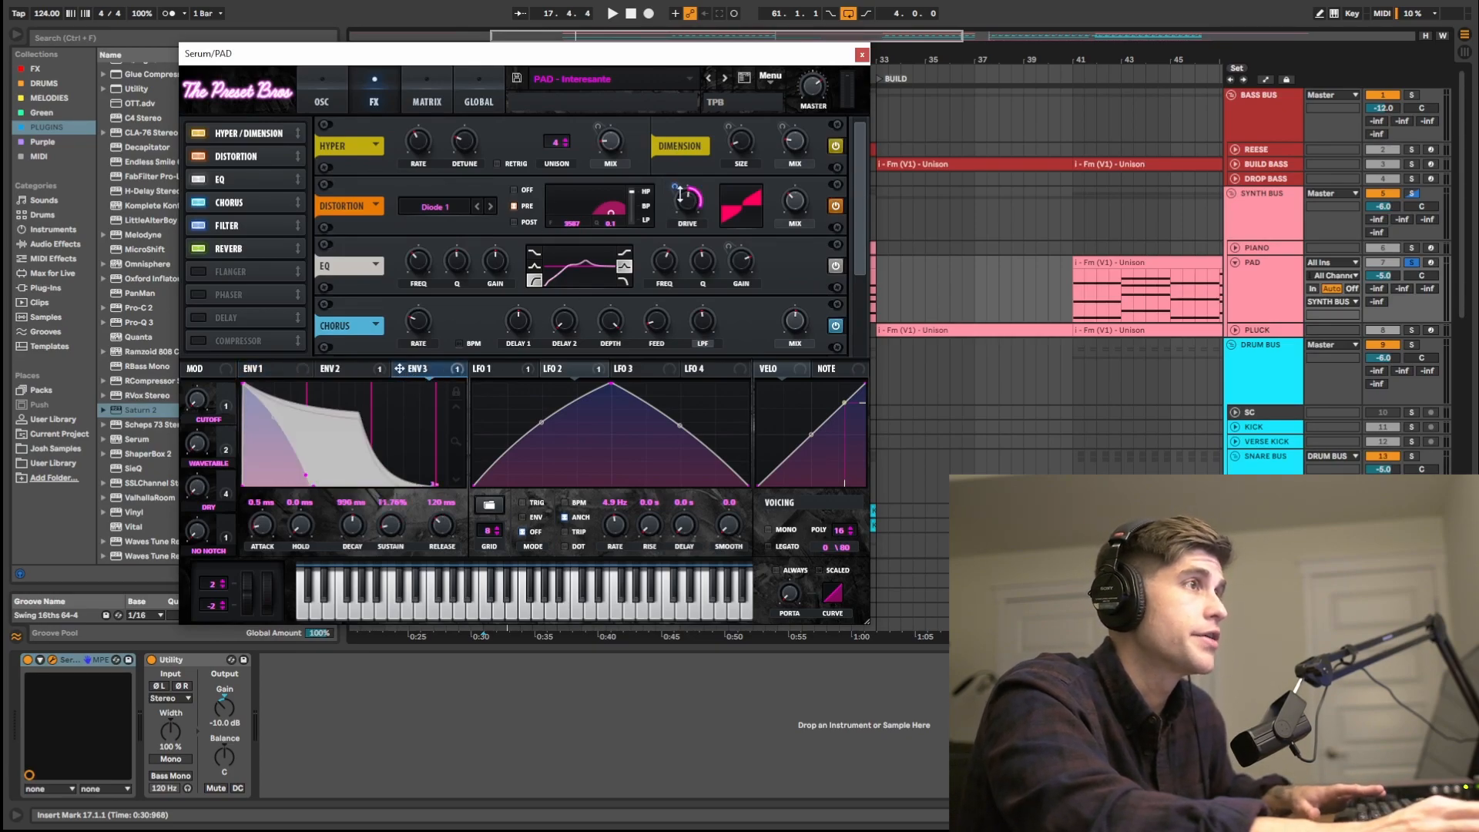
mouse_move(677, 186)
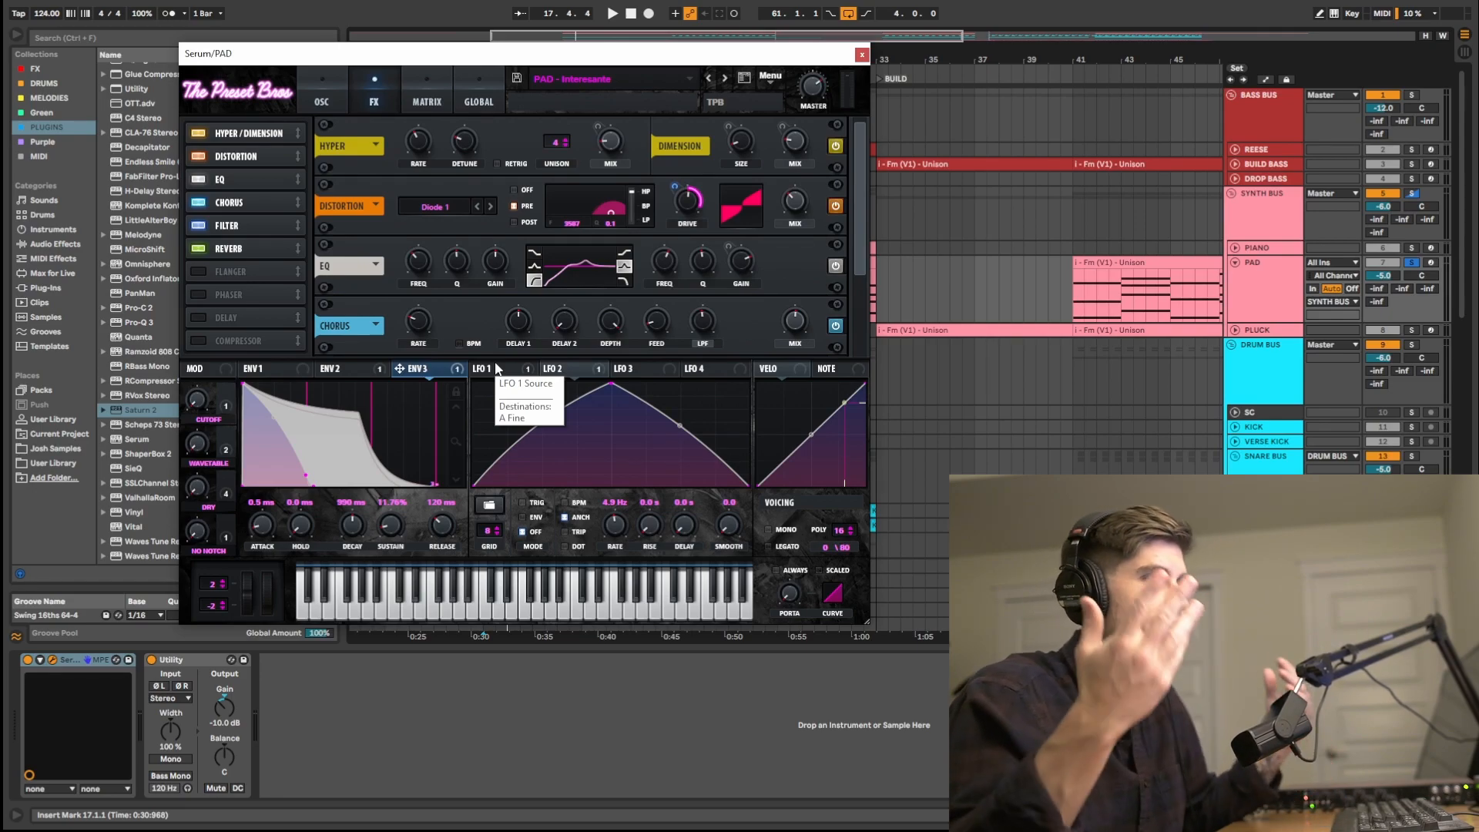
right_click(452, 367)
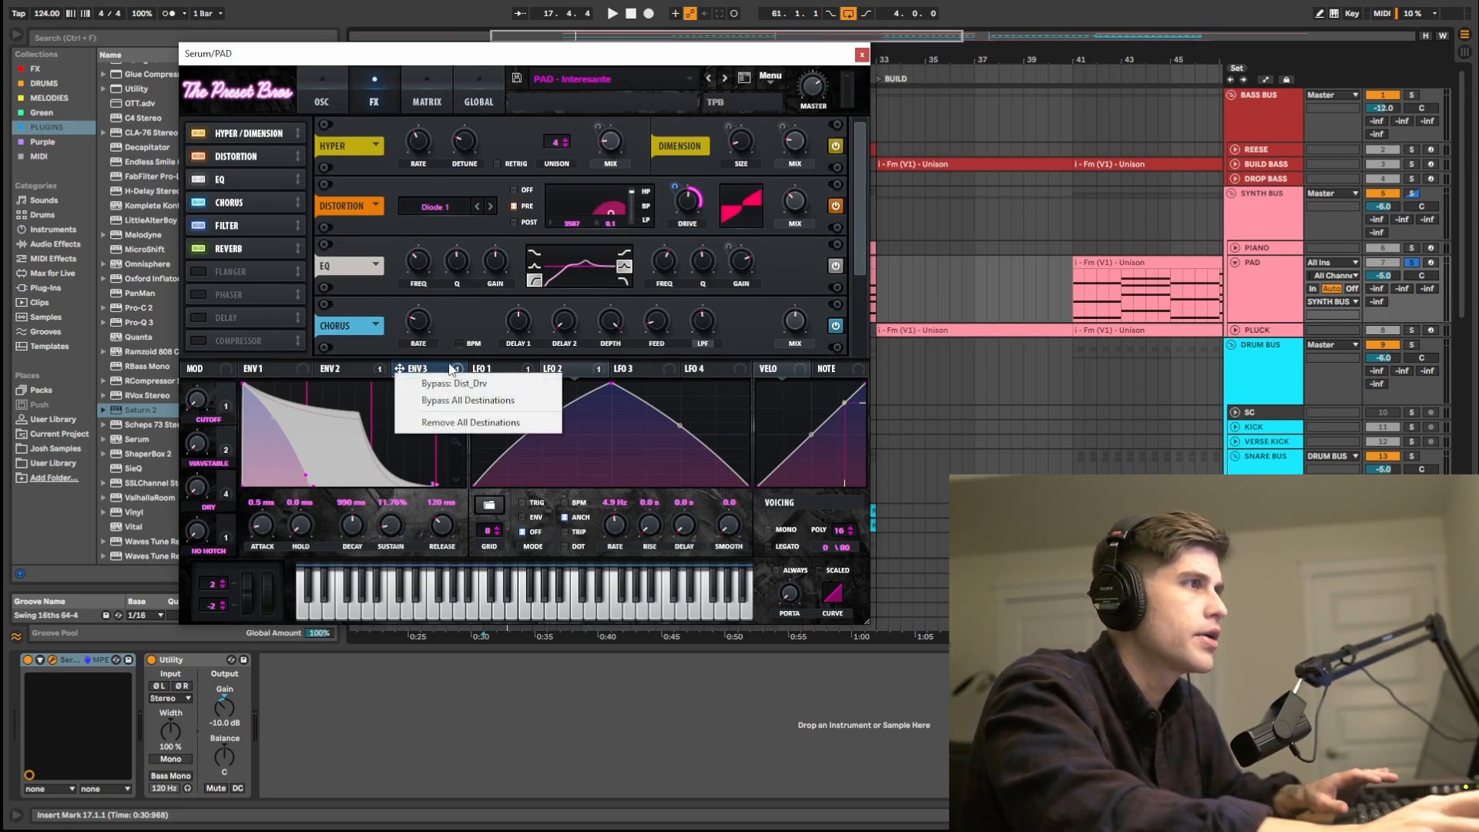
left_click(454, 396)
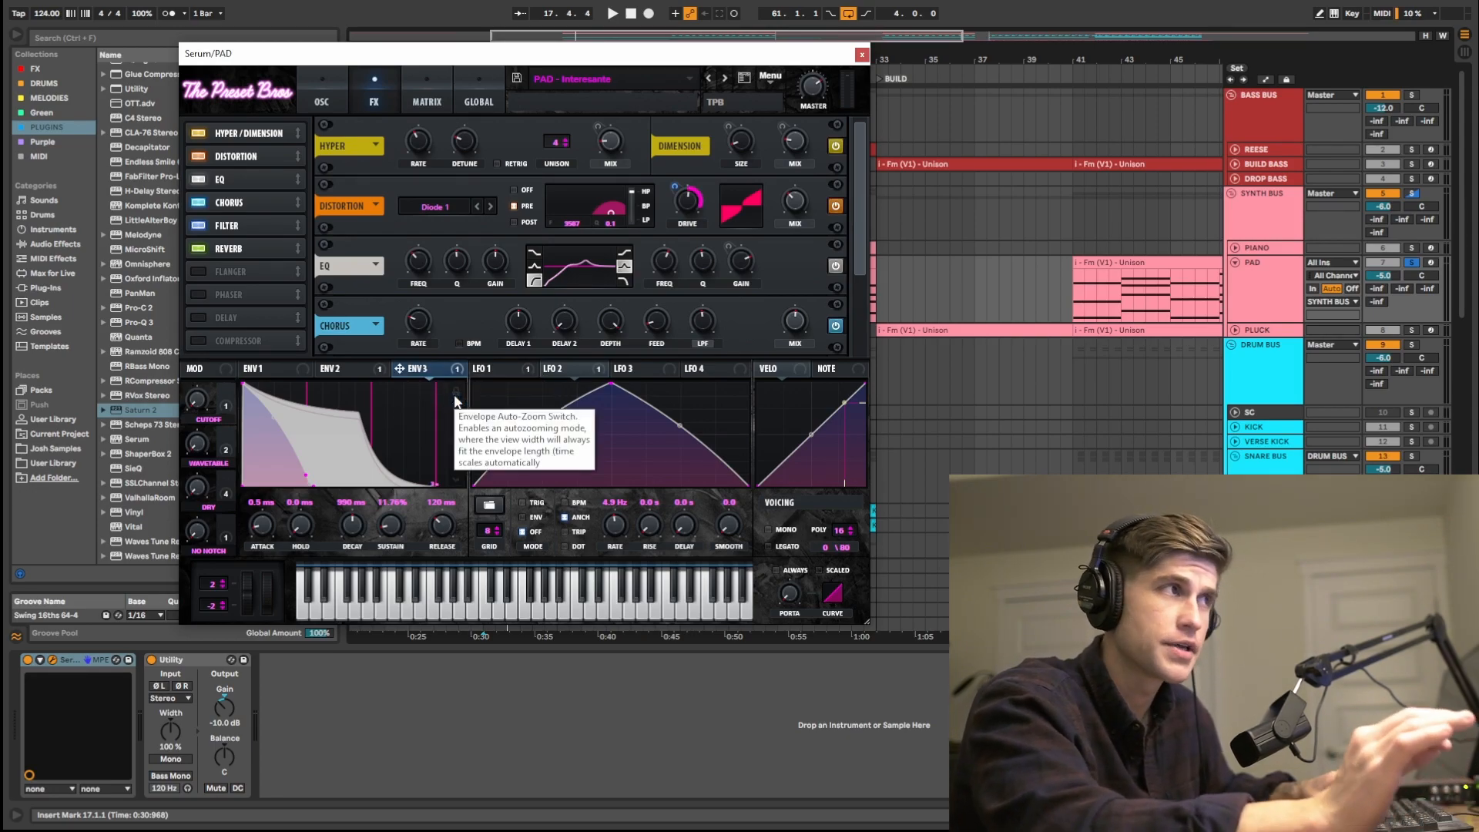
key("space")
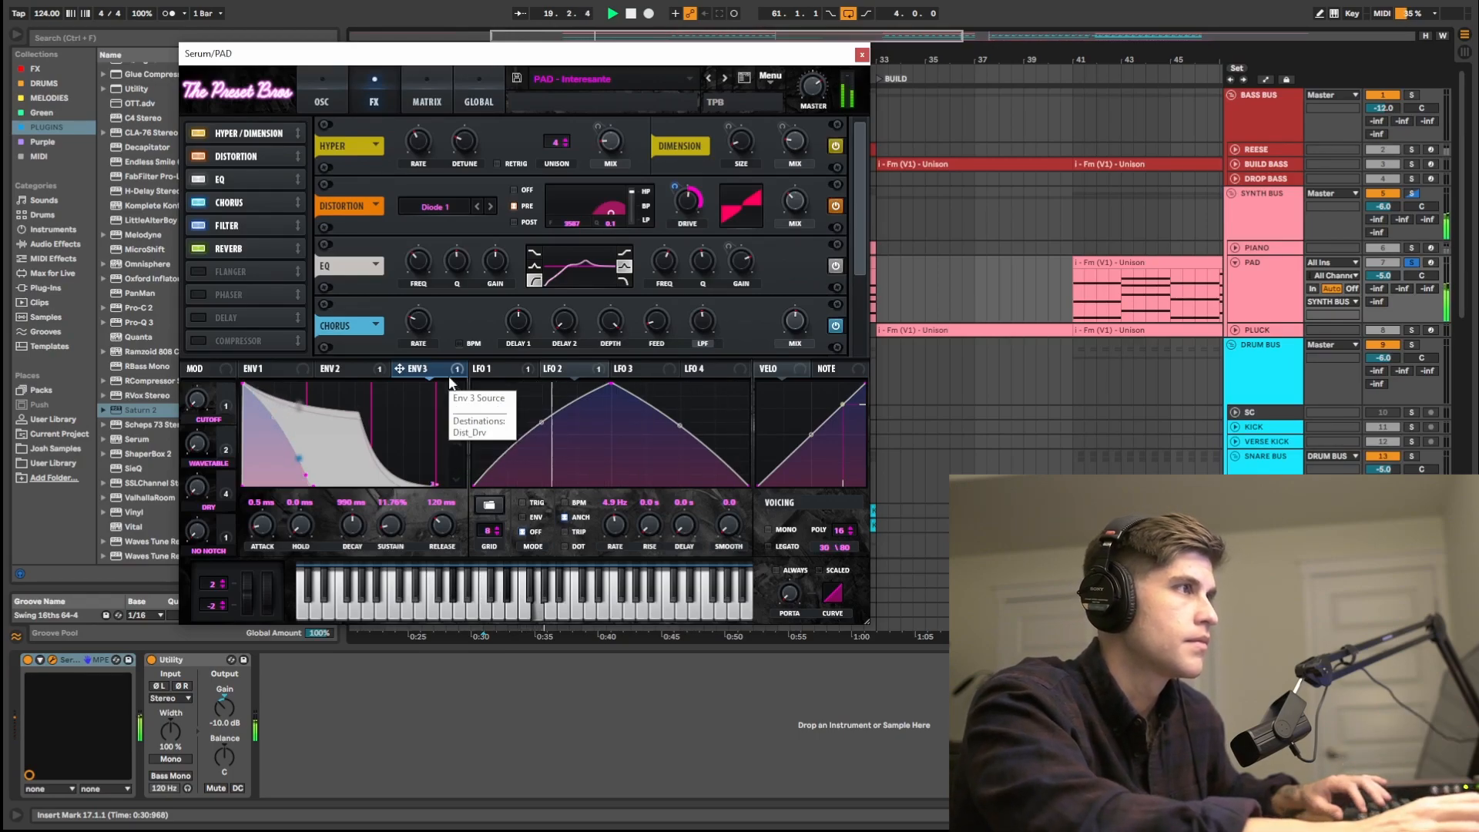
key("space")
- Reactivate all of Envelope 3's destinations and play the pad with the distortion drive modulation for comparison
right_click(452, 372)
left_click(472, 399)
key("space")
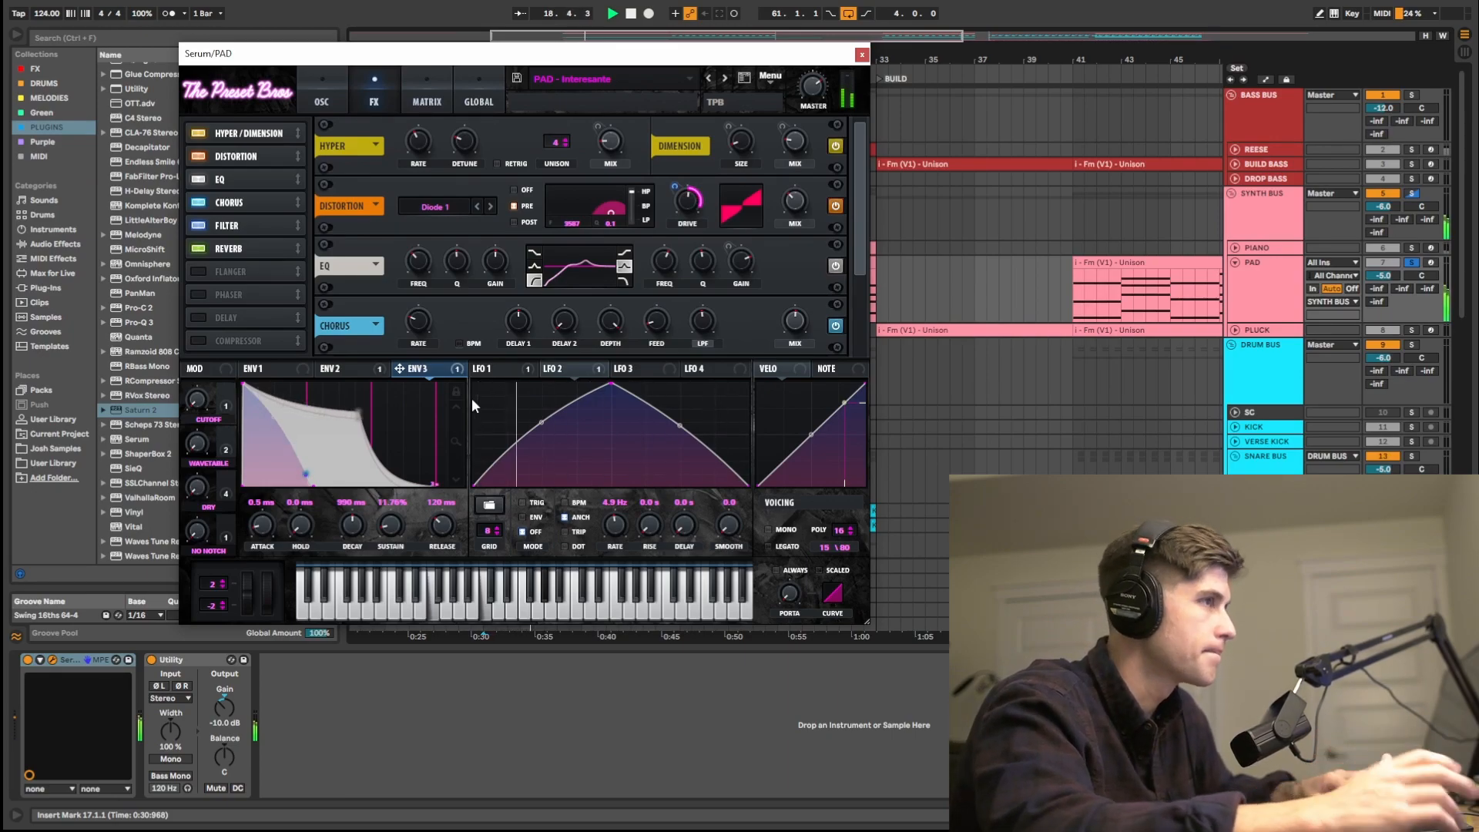
key("space")
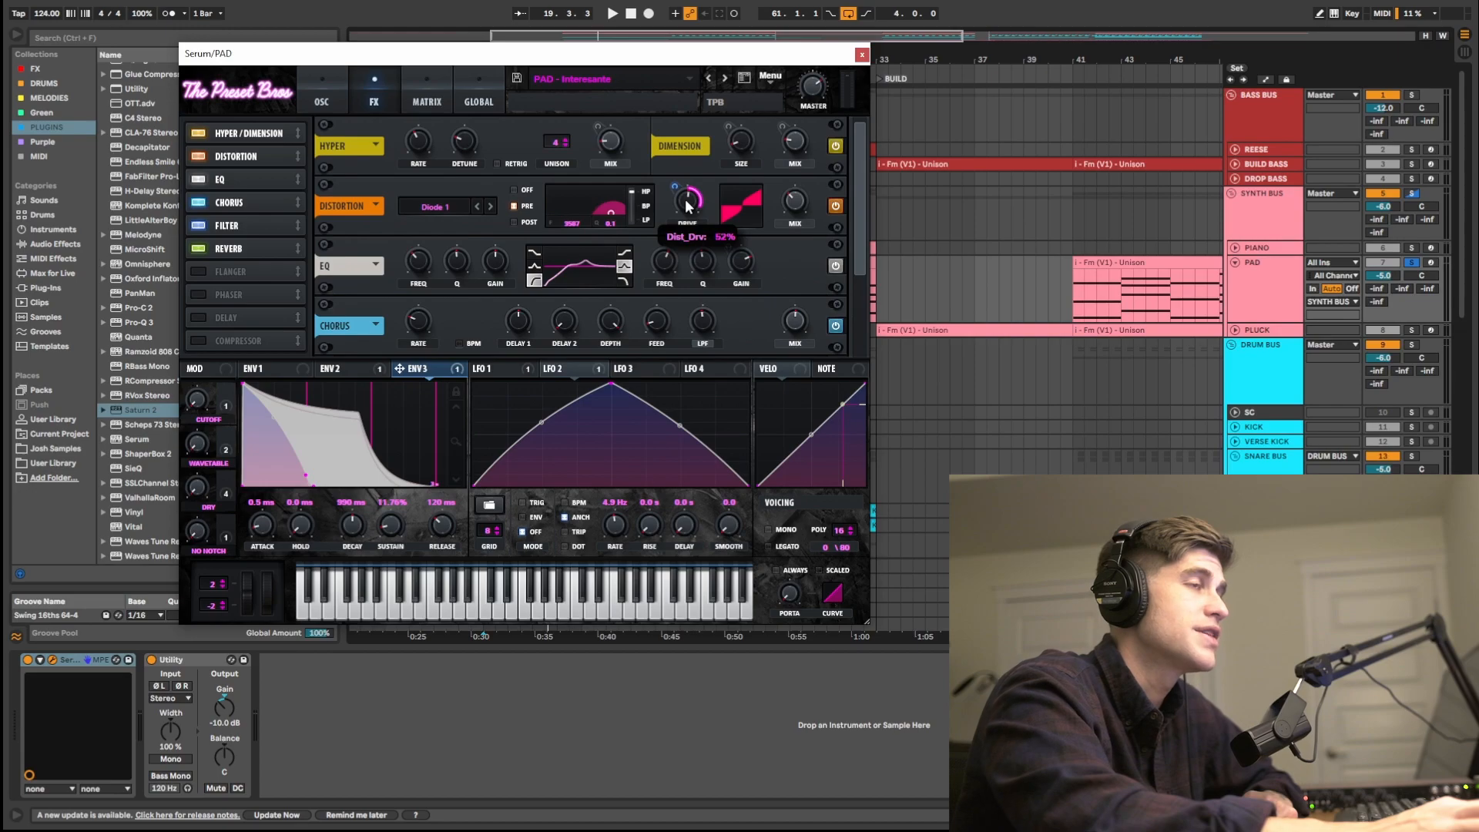
- Examine the distortion mix and the EQ's high-band gain, and play the pad to hear them
mouse_move(799, 202)
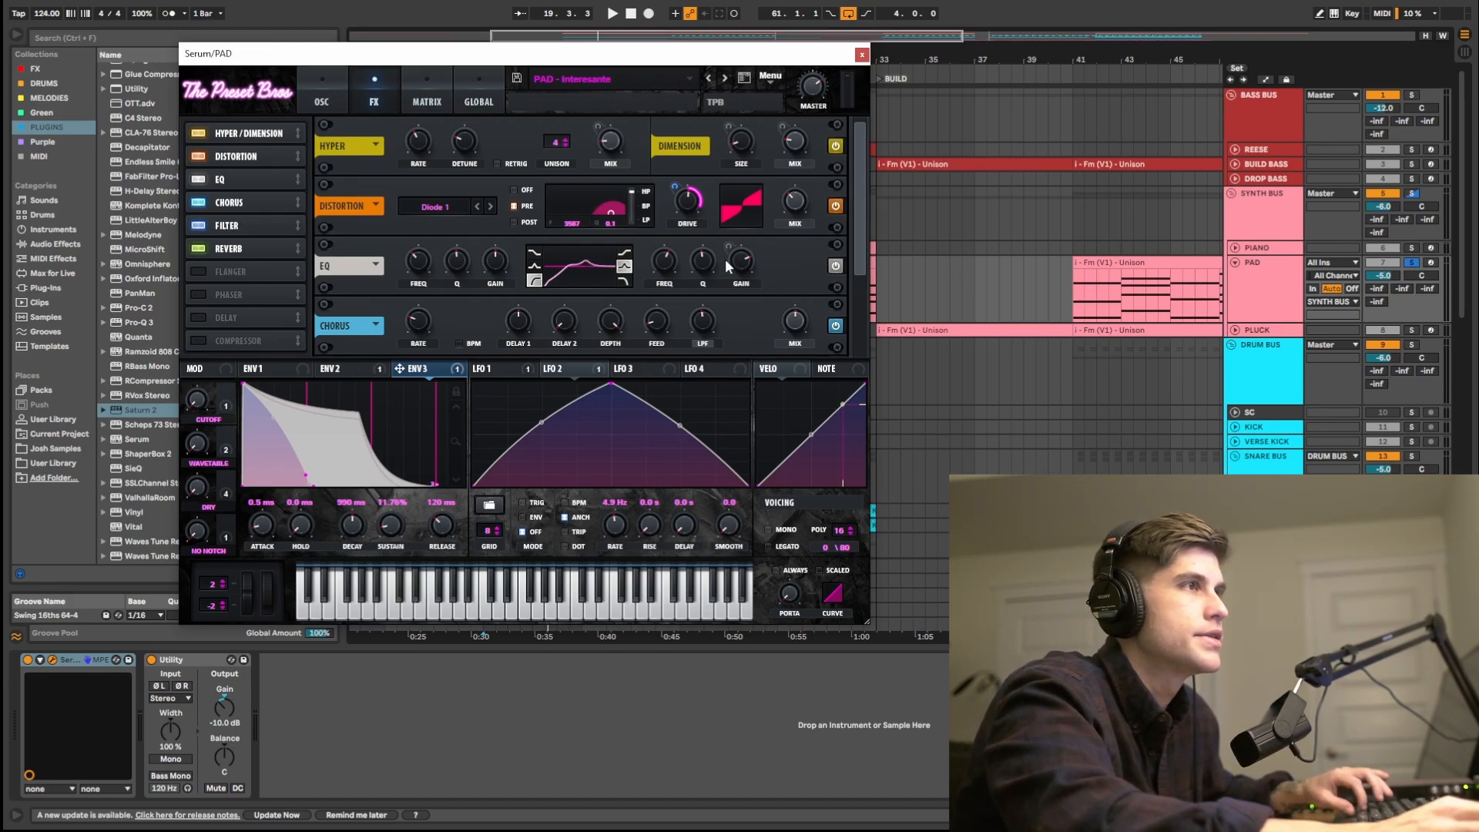
mouse_move(737, 262)
left_mouse_down()
mouse_move(733, 299)
mouse_move(733, 222)
mouse_move(718, 225)
mouse_move(709, 277)
mouse_move(706, 259)
mouse_move(741, 209)
mouse_move(740, 258)
left_mouse_up()
key("space")
key("space")
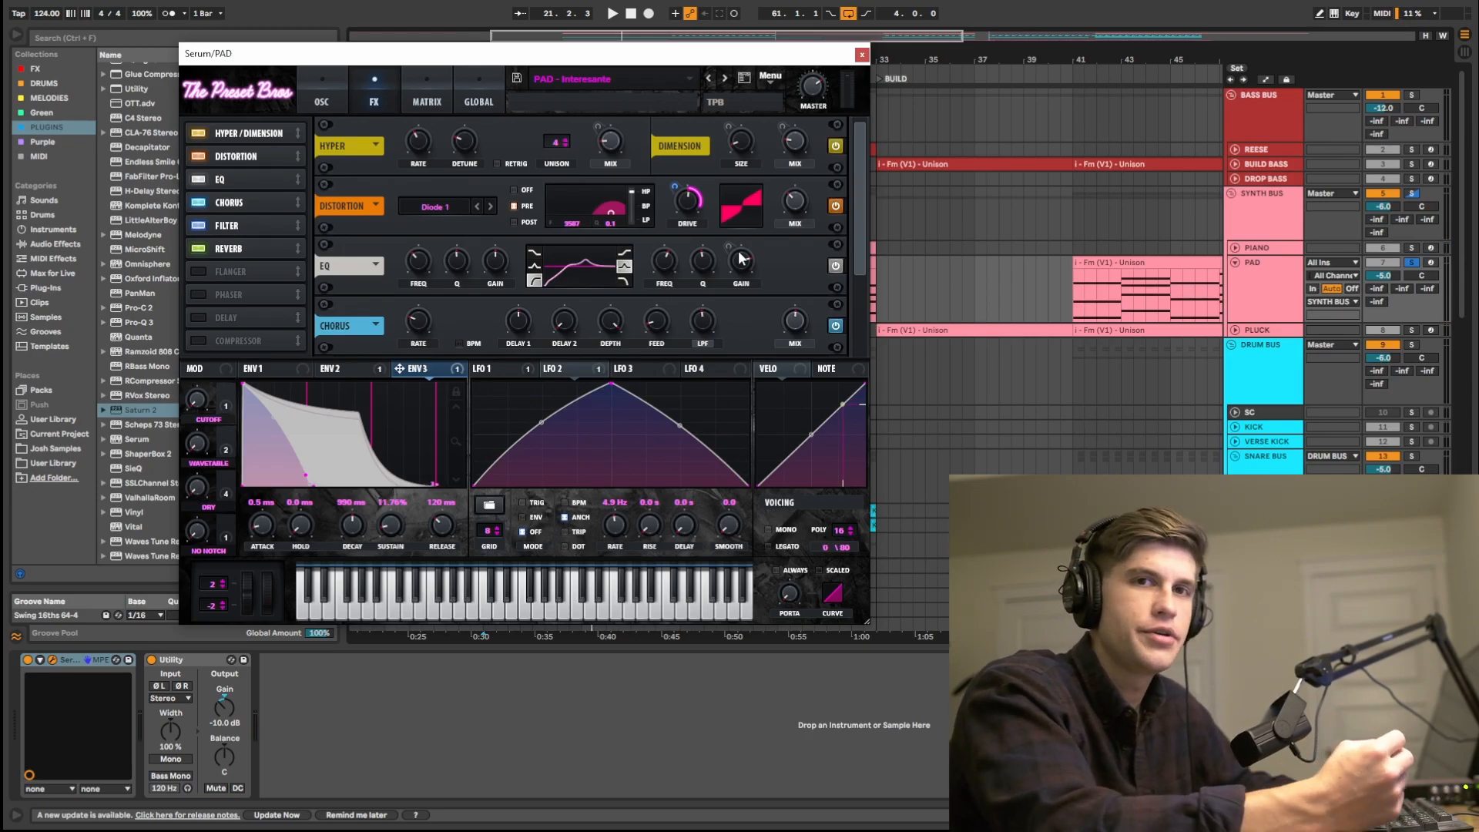
- Assign LFO 1 to the EQ's high-band frequency and play the pad to hear the modulation
left_click(505, 367)
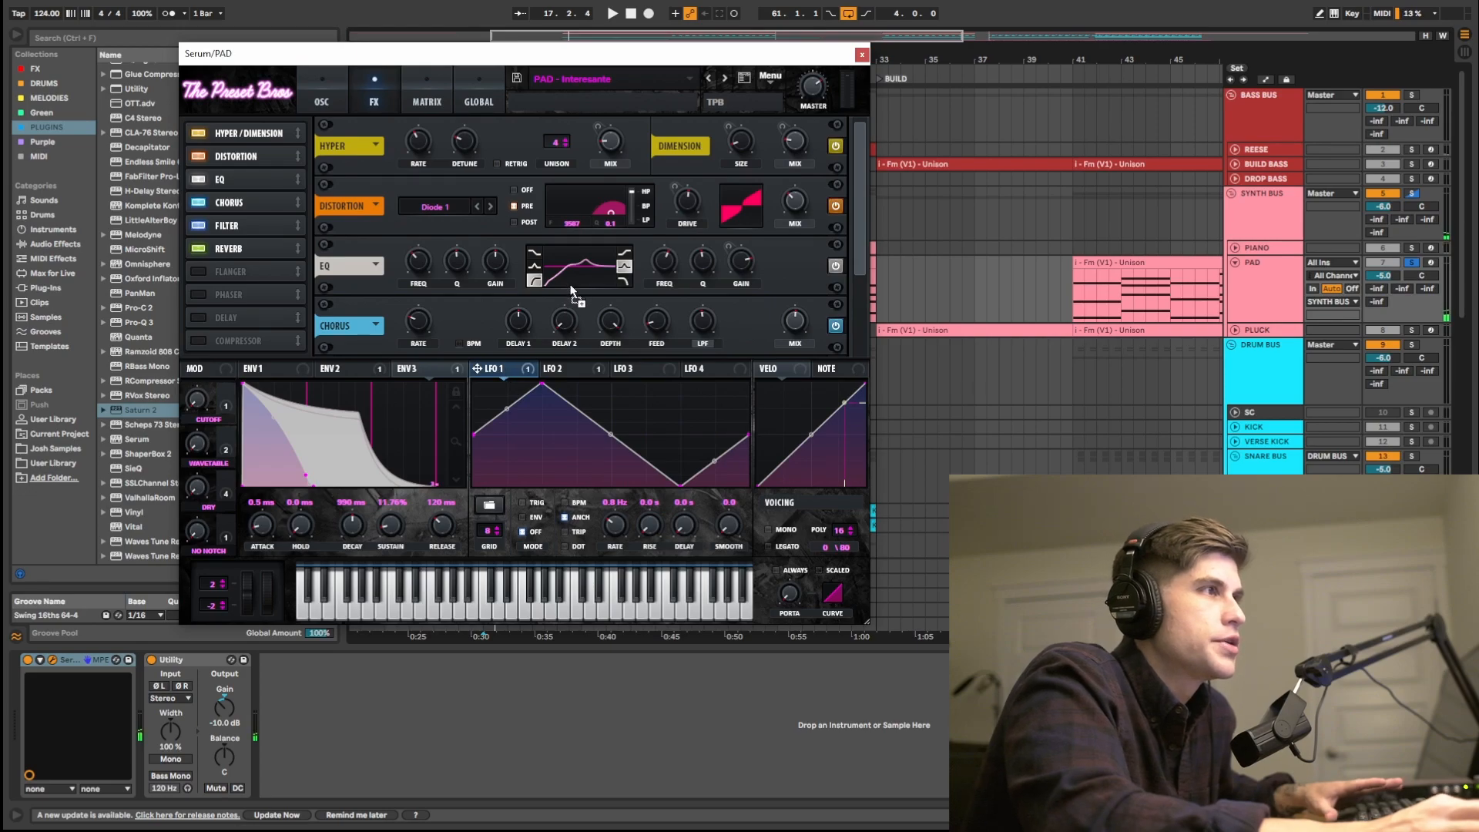
left_click_drag(515, 371, 651, 268)
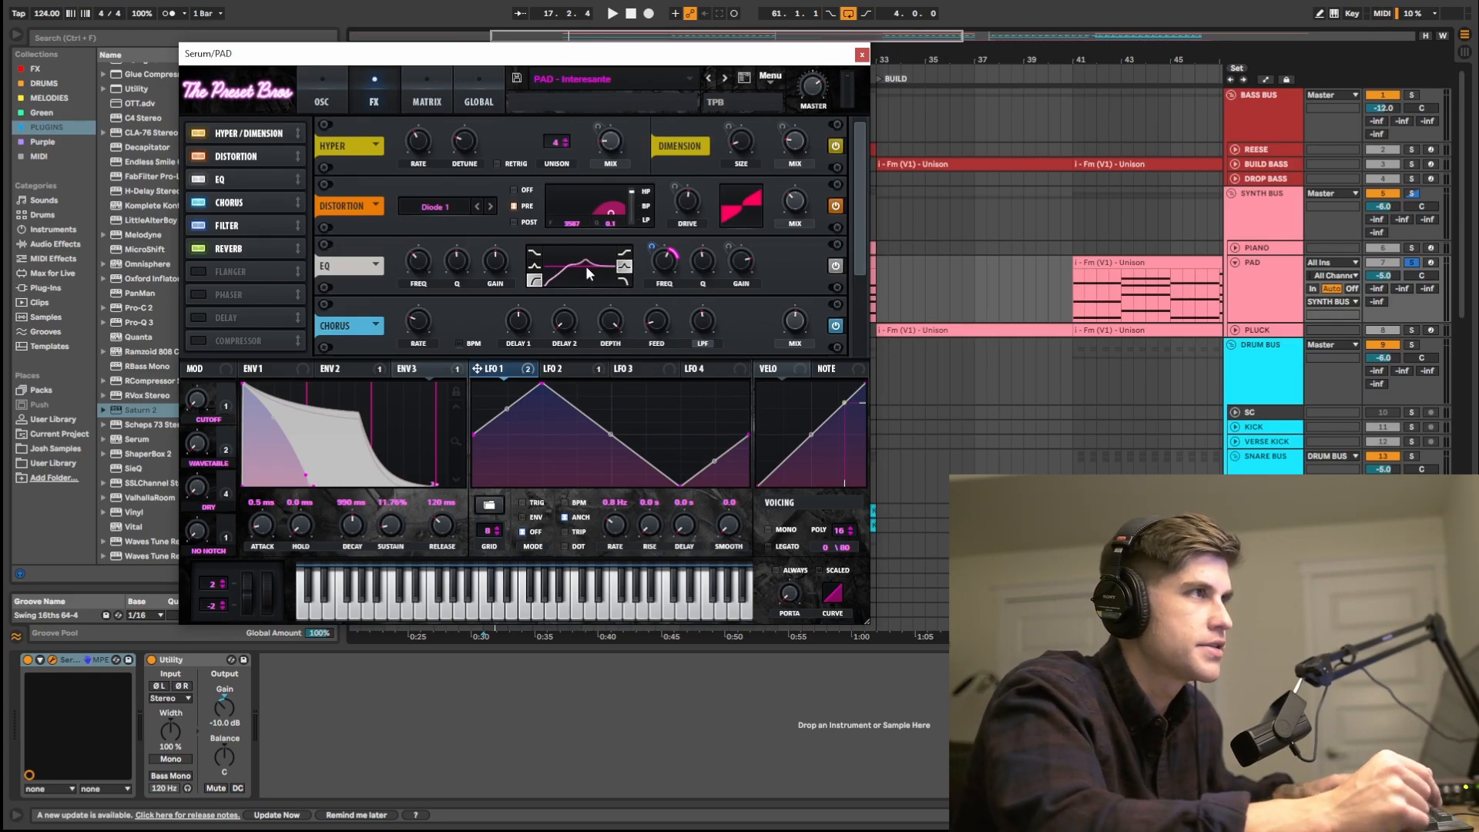
key("space")
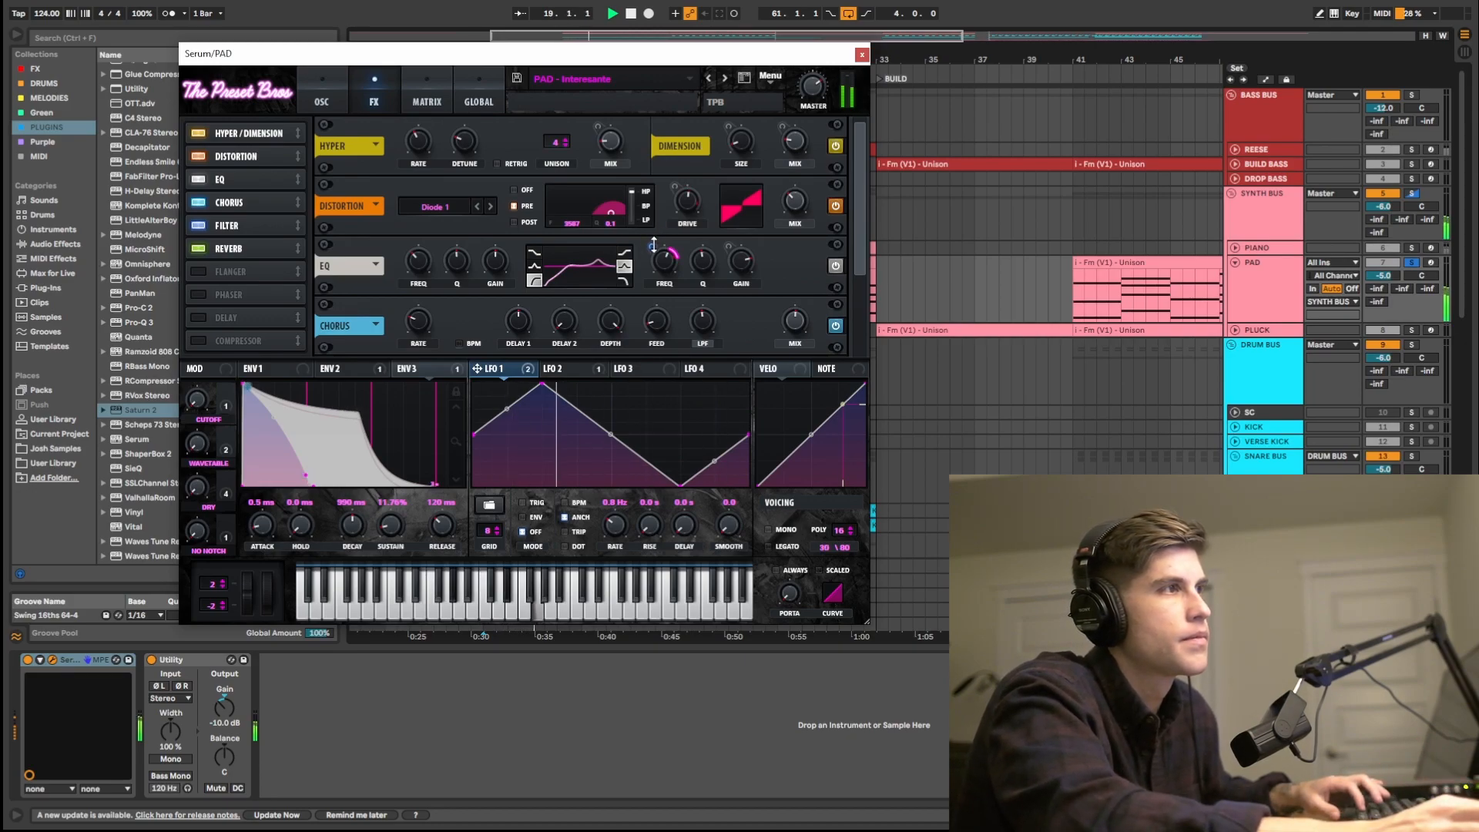
key("space")
- Remove all modulators from the EQ's high-band frequency
right_click(652, 245)
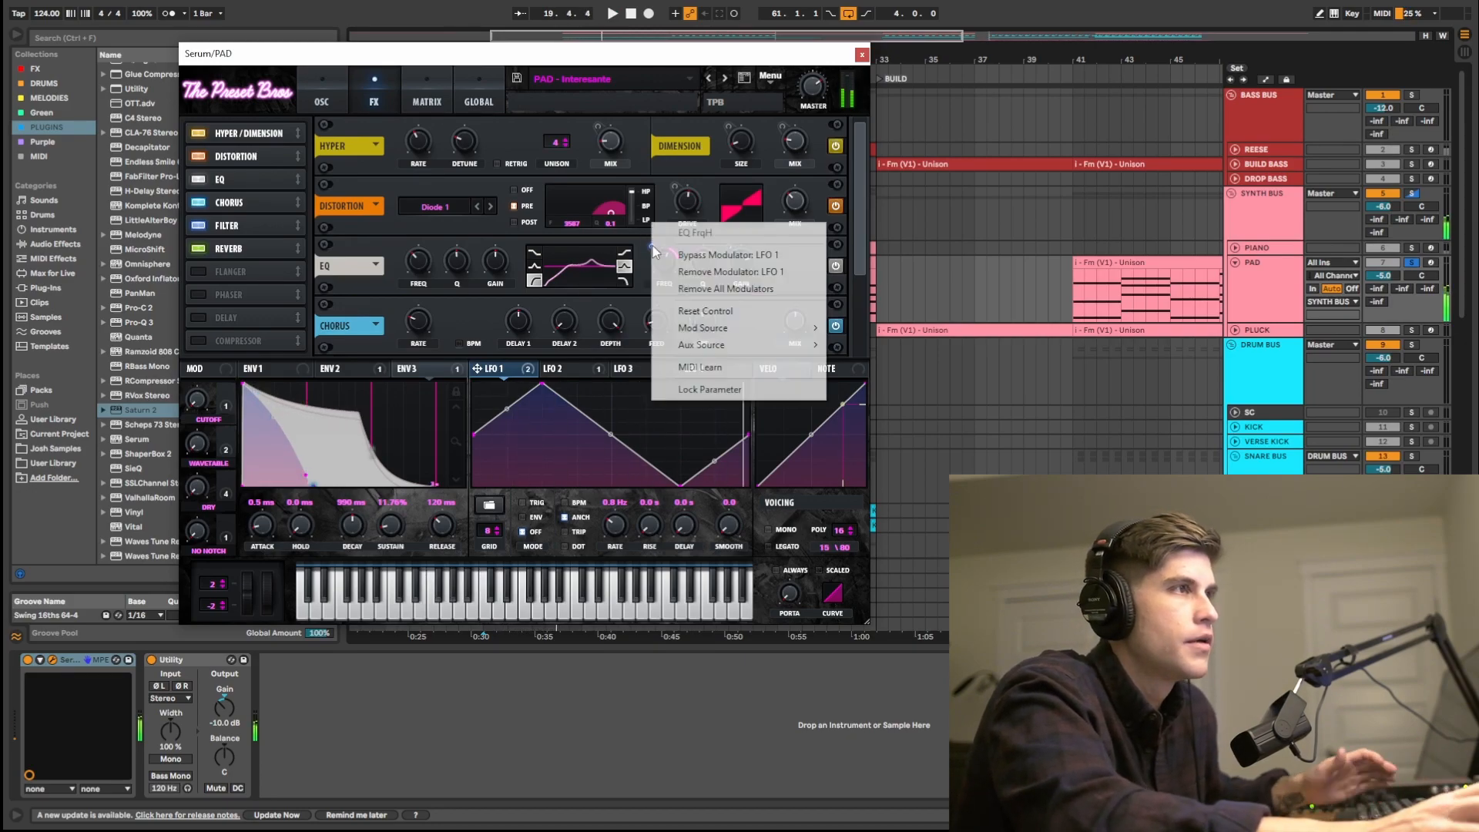
left_click(688, 284)
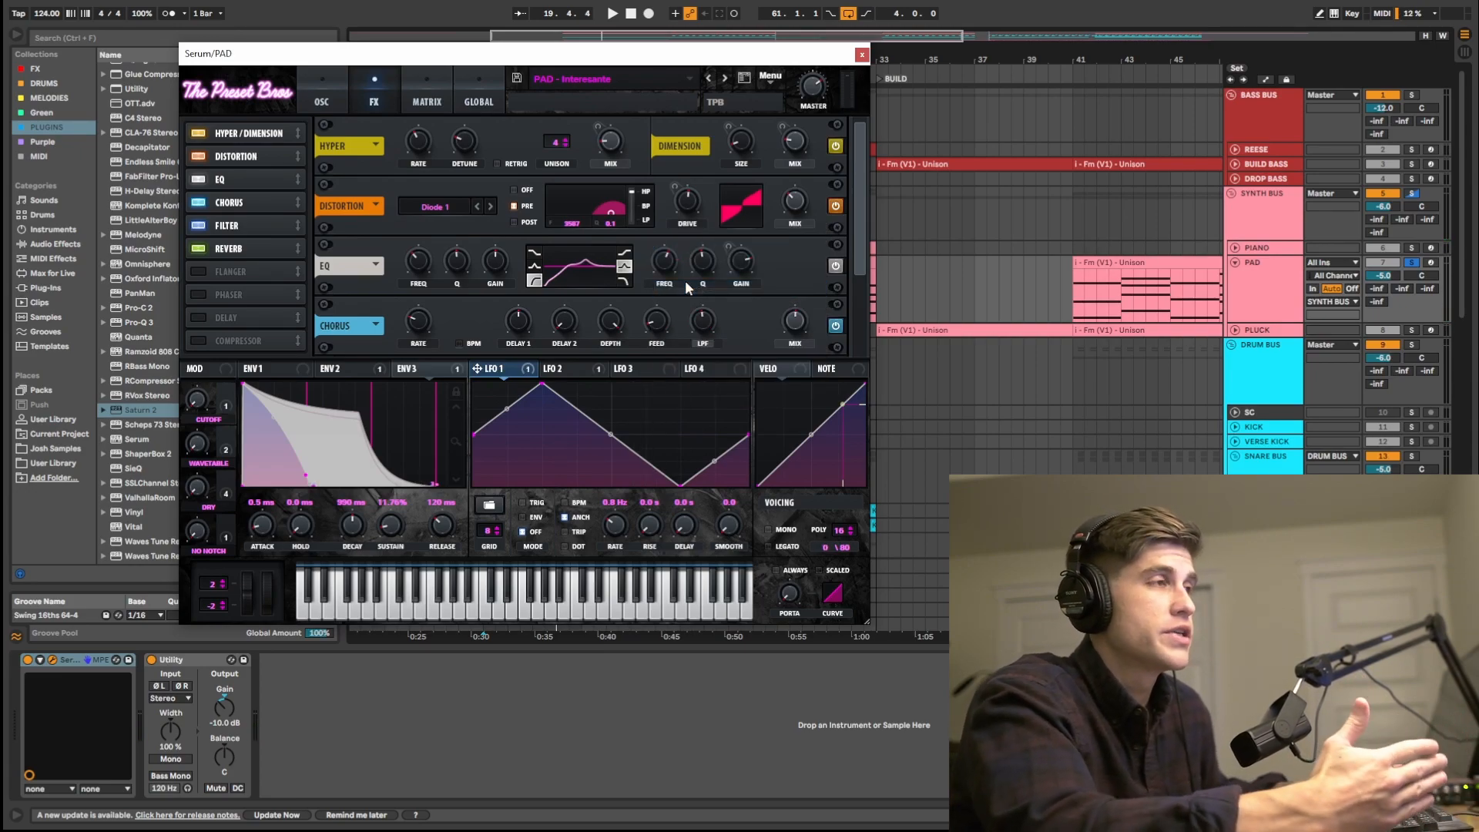
- Examine the chorus, filter and reverb effects, including the reverb mix amount
left_click(239, 204)
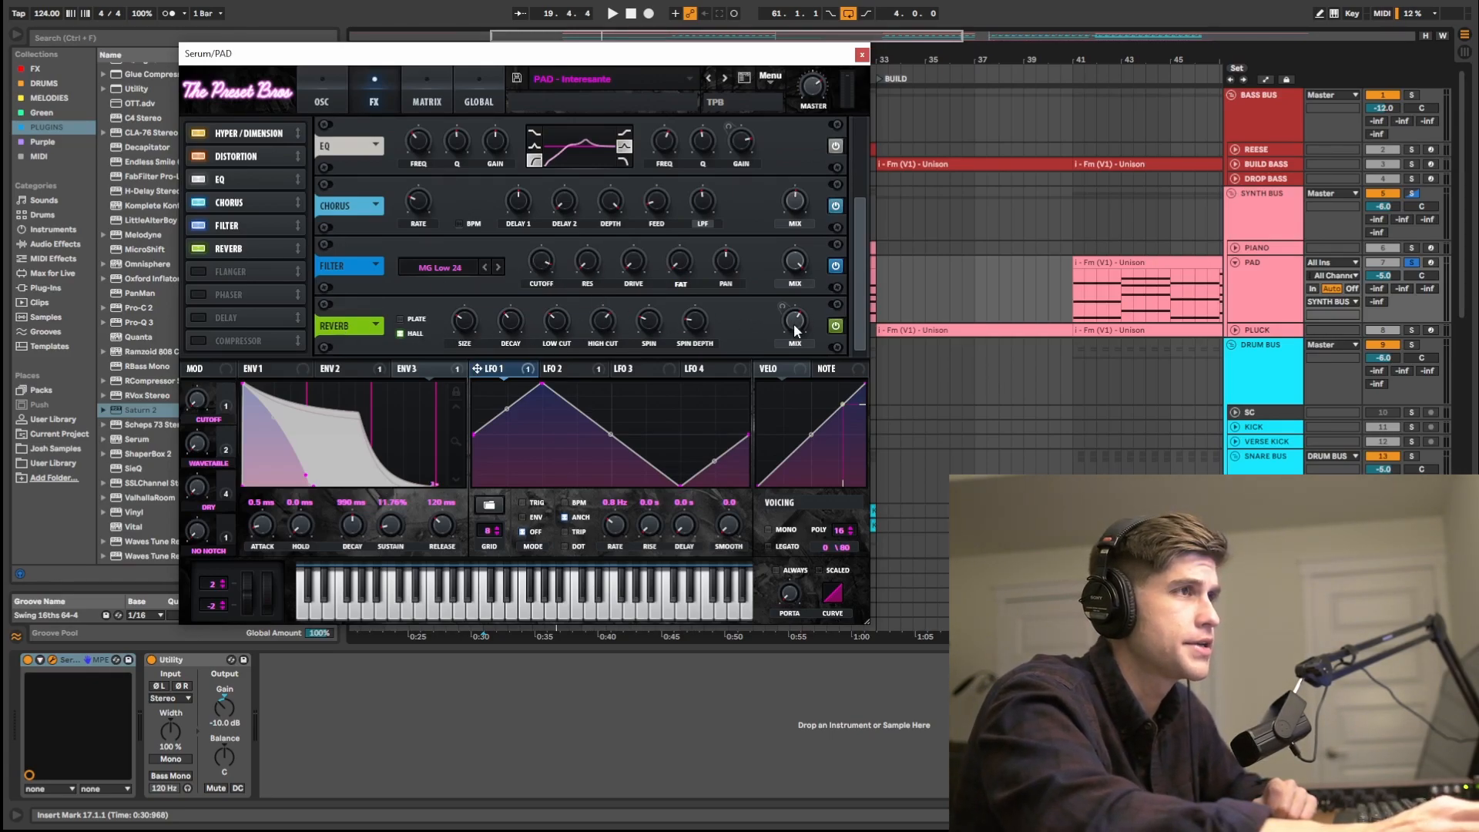
mouse_move(794, 319)
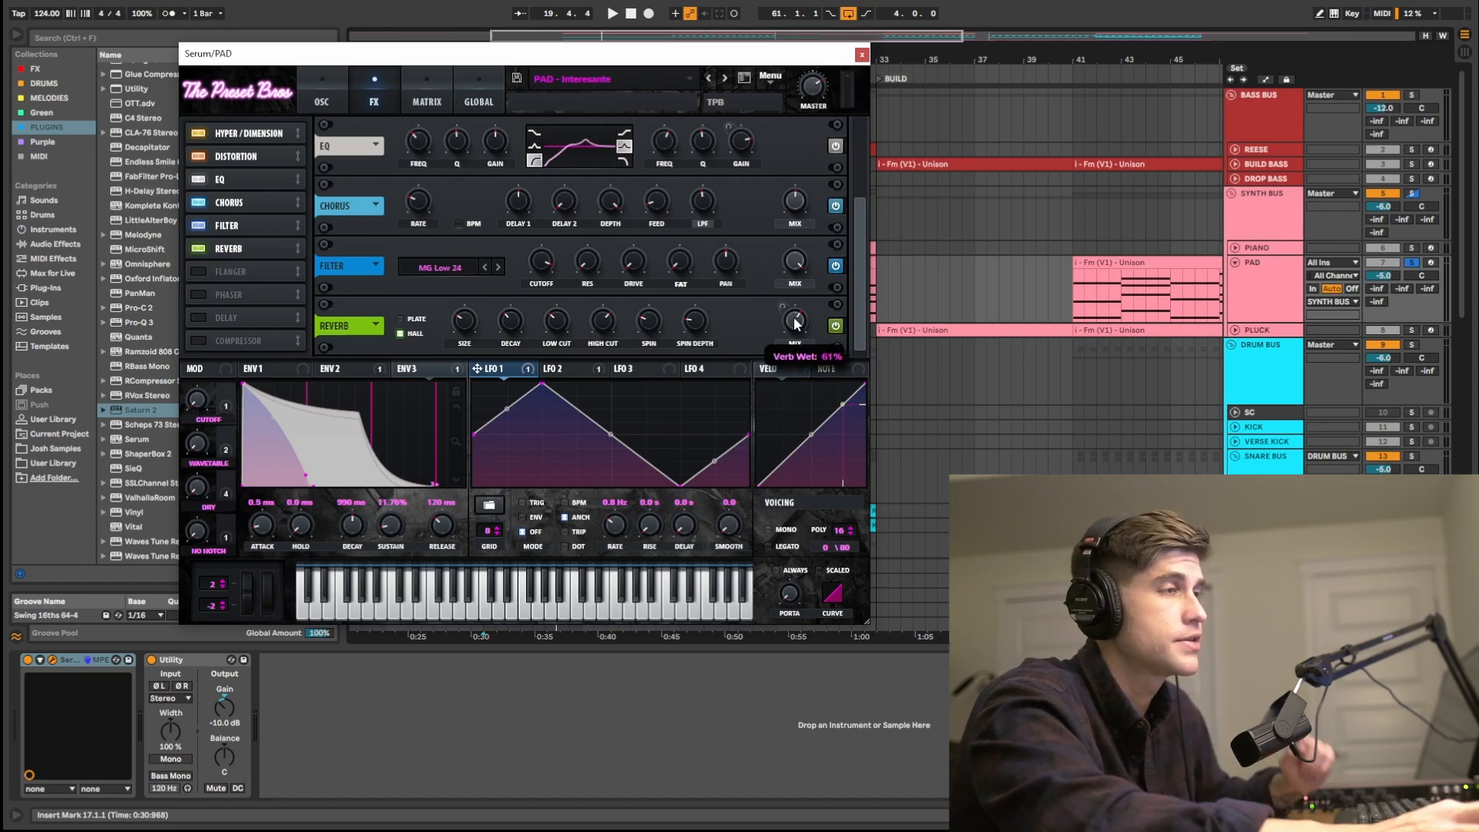
- Load the analog wavetable PWM Genji into oscillator A
left_click(331, 81)
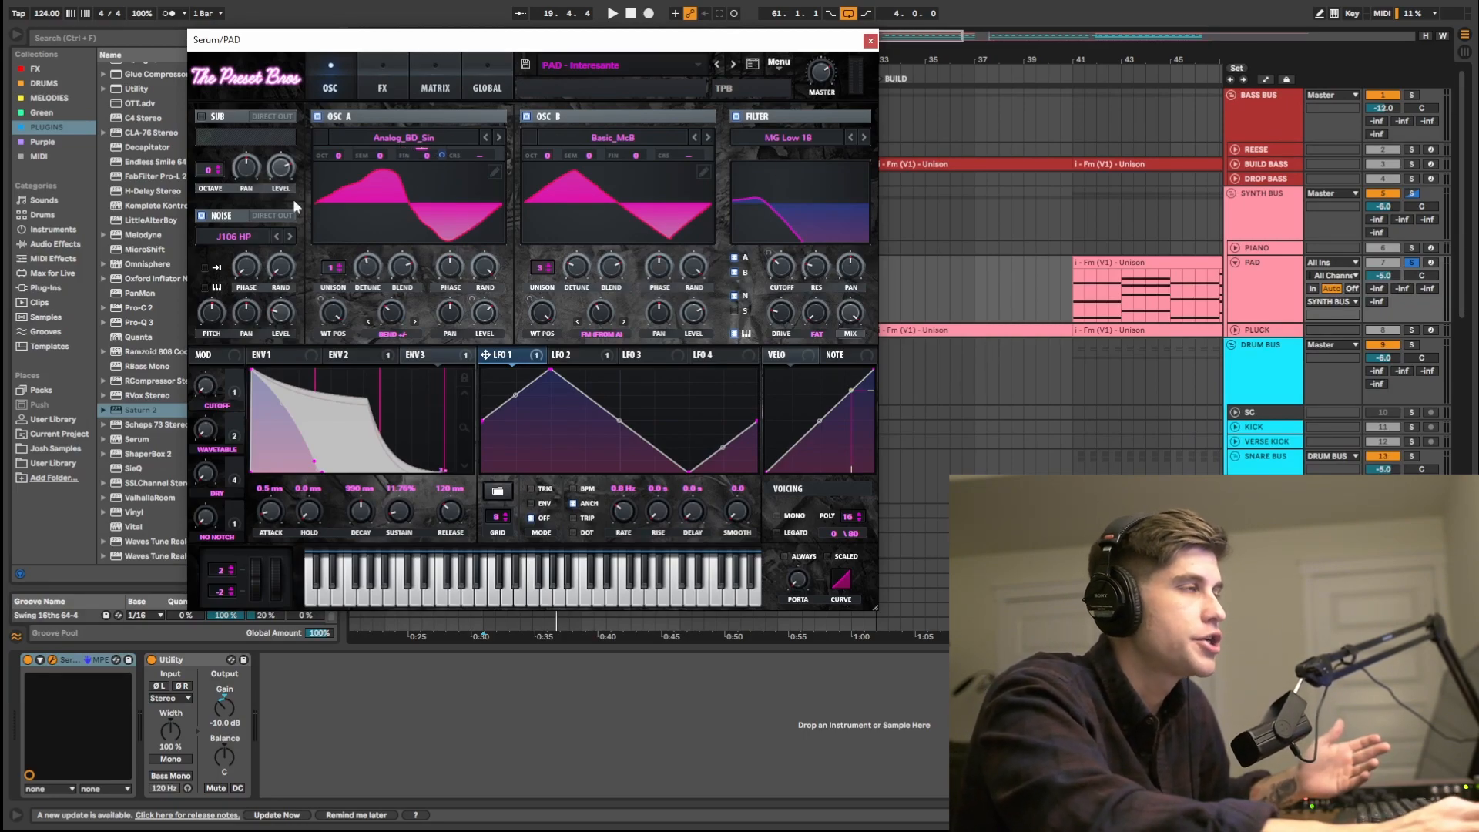
left_click(414, 140)
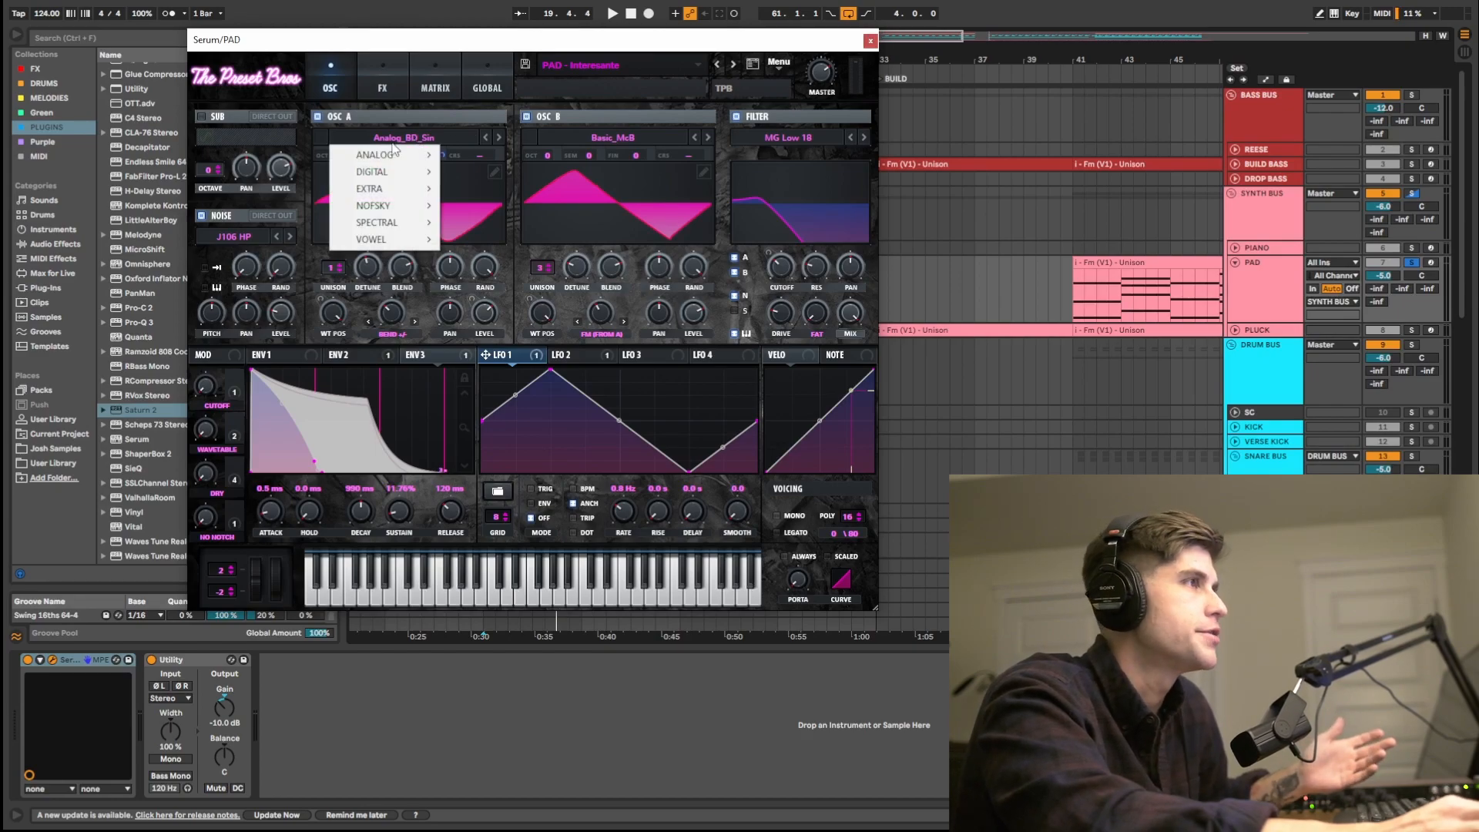
mouse_move(387, 155)
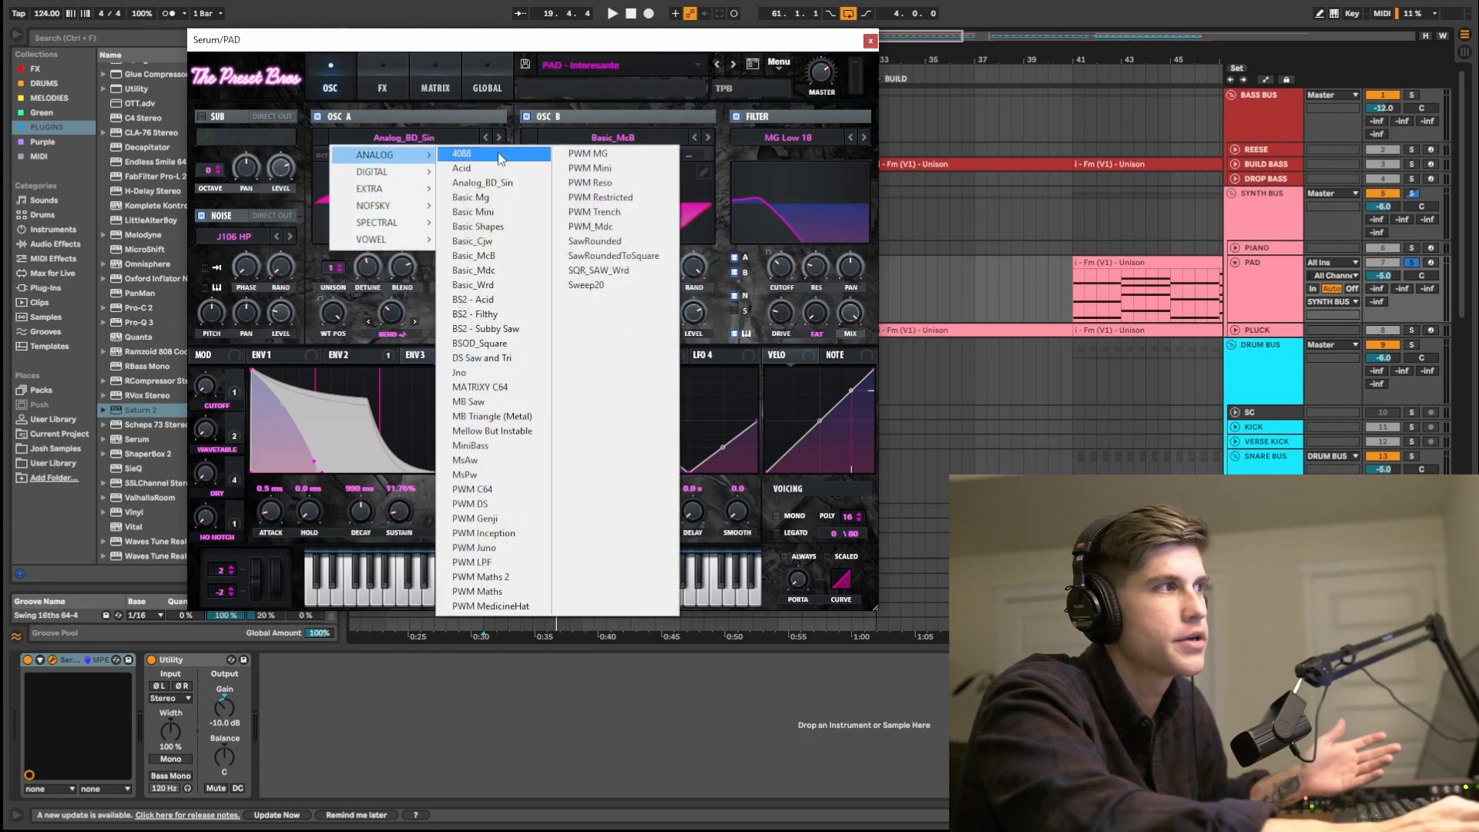
left_click(492, 519)
- Load the spectral wavetable Monster 6 [SL] into oscillator B and play the pad with the new wavetables
left_click(602, 138)
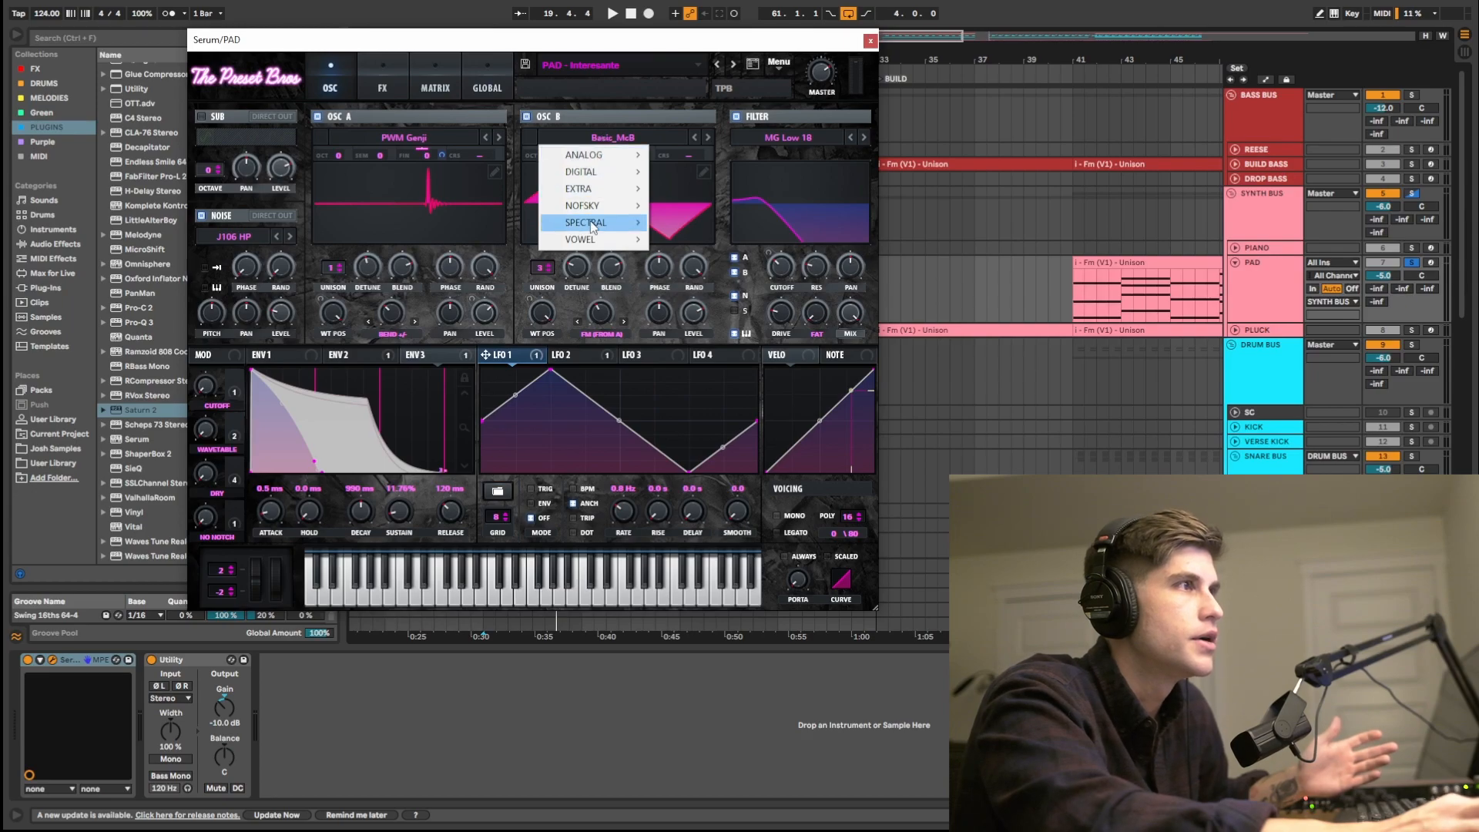
mouse_move(593, 223)
left_click(662, 394)
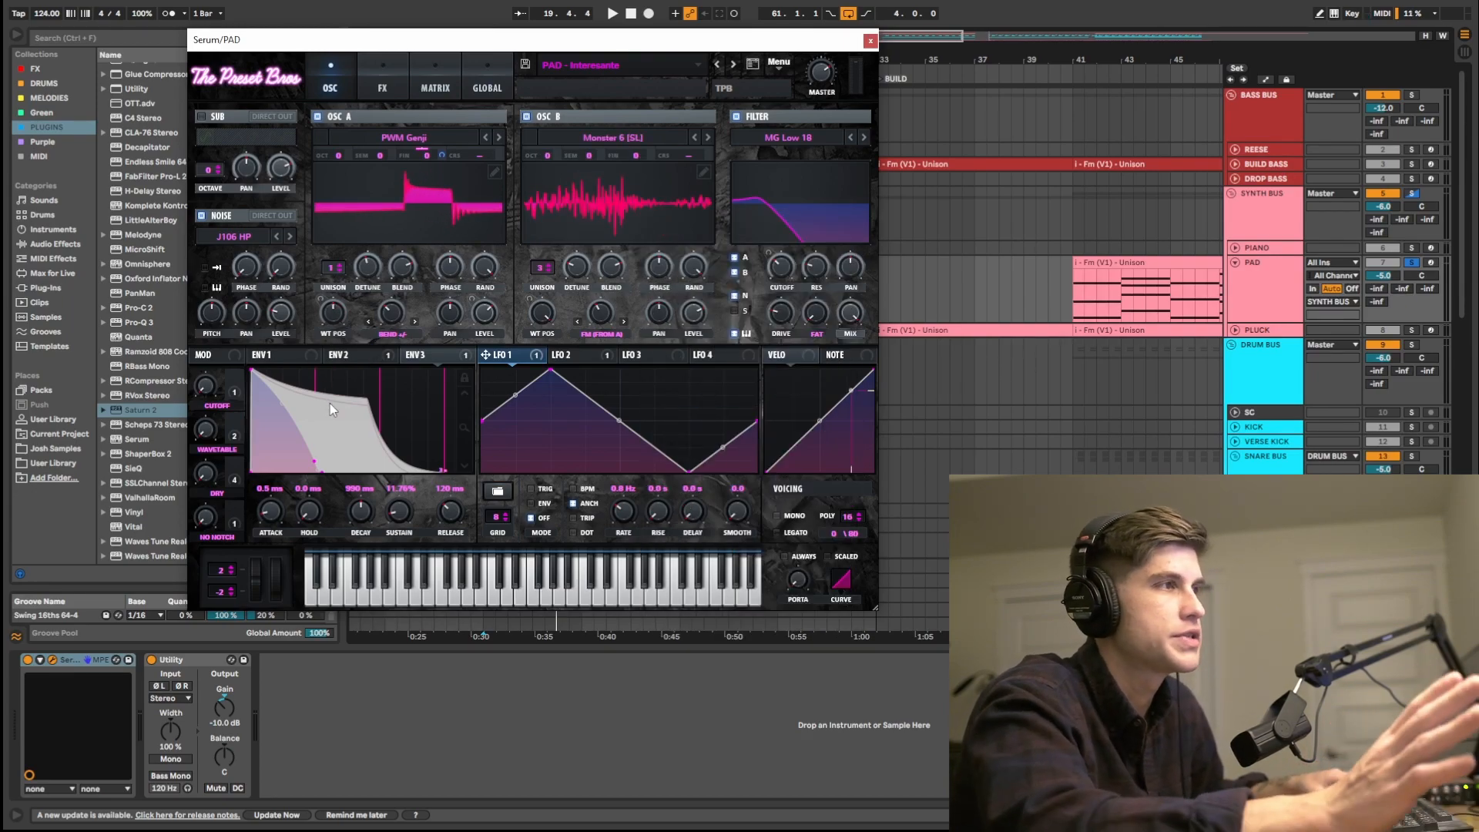
key("space")
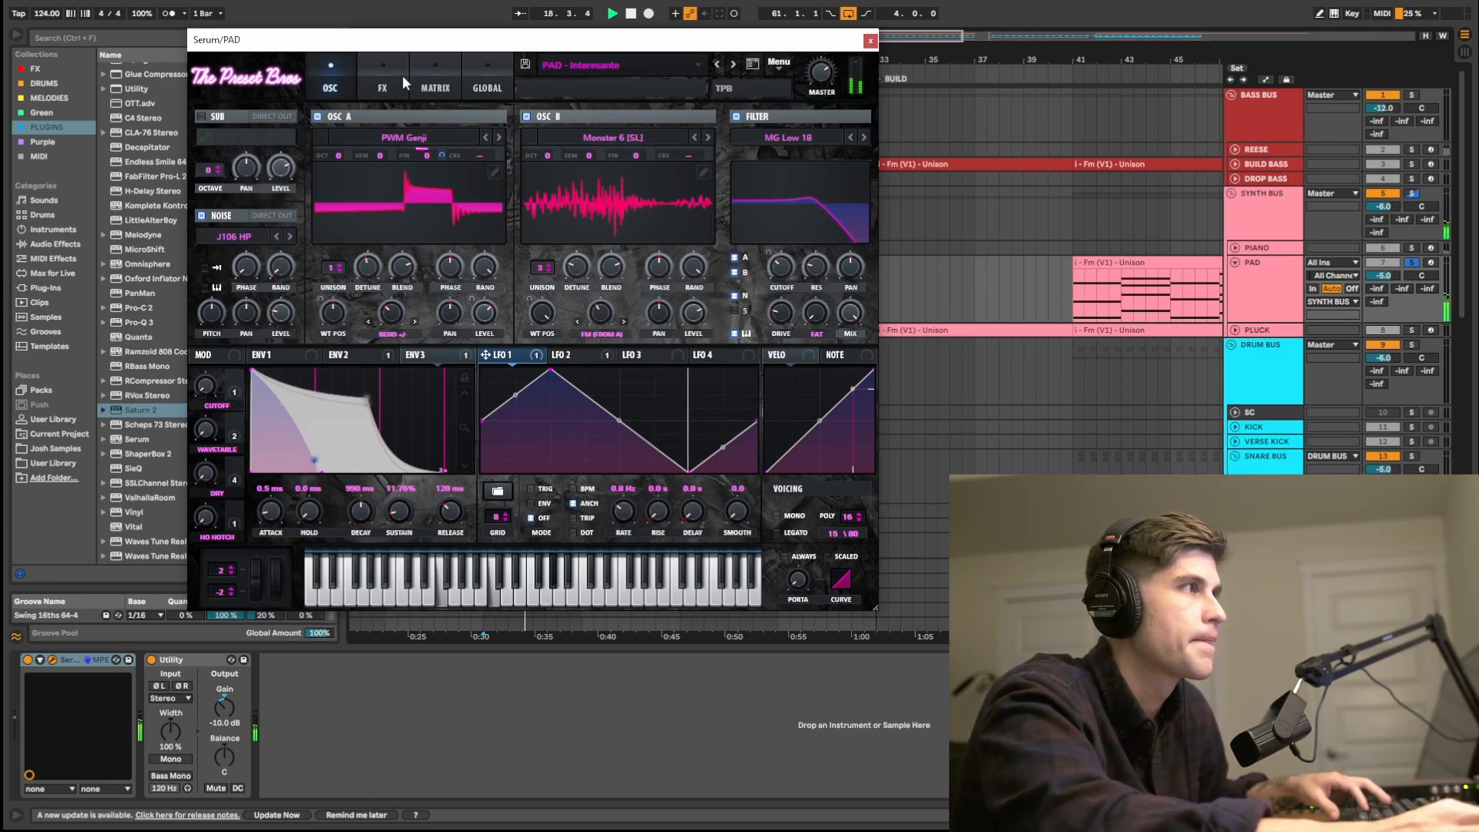
key("space")
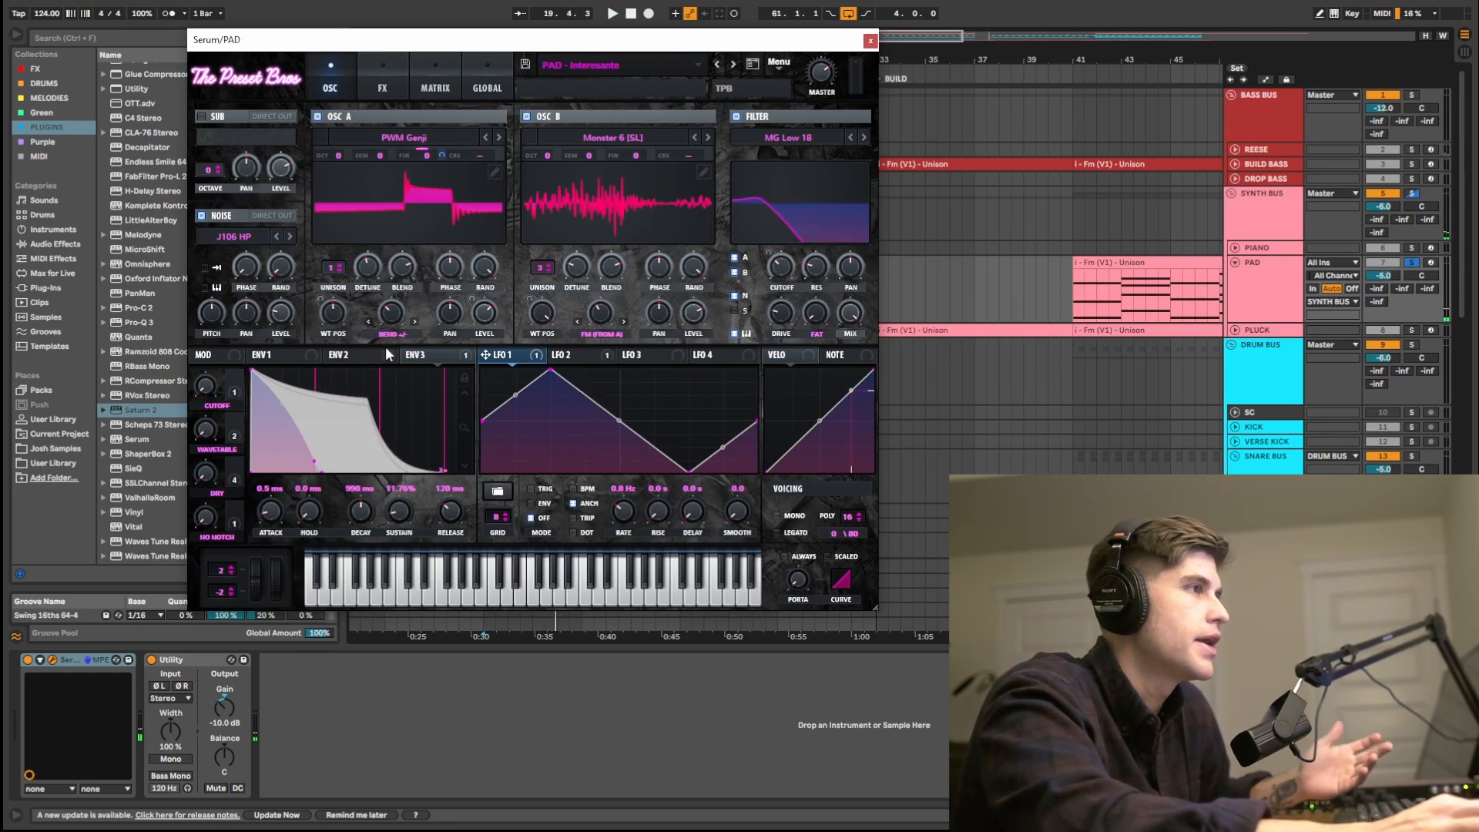
- Shorten the decay and lower the sustain to near zero on Envelope 2 and Envelope 1, and play the result
left_click(360, 352)
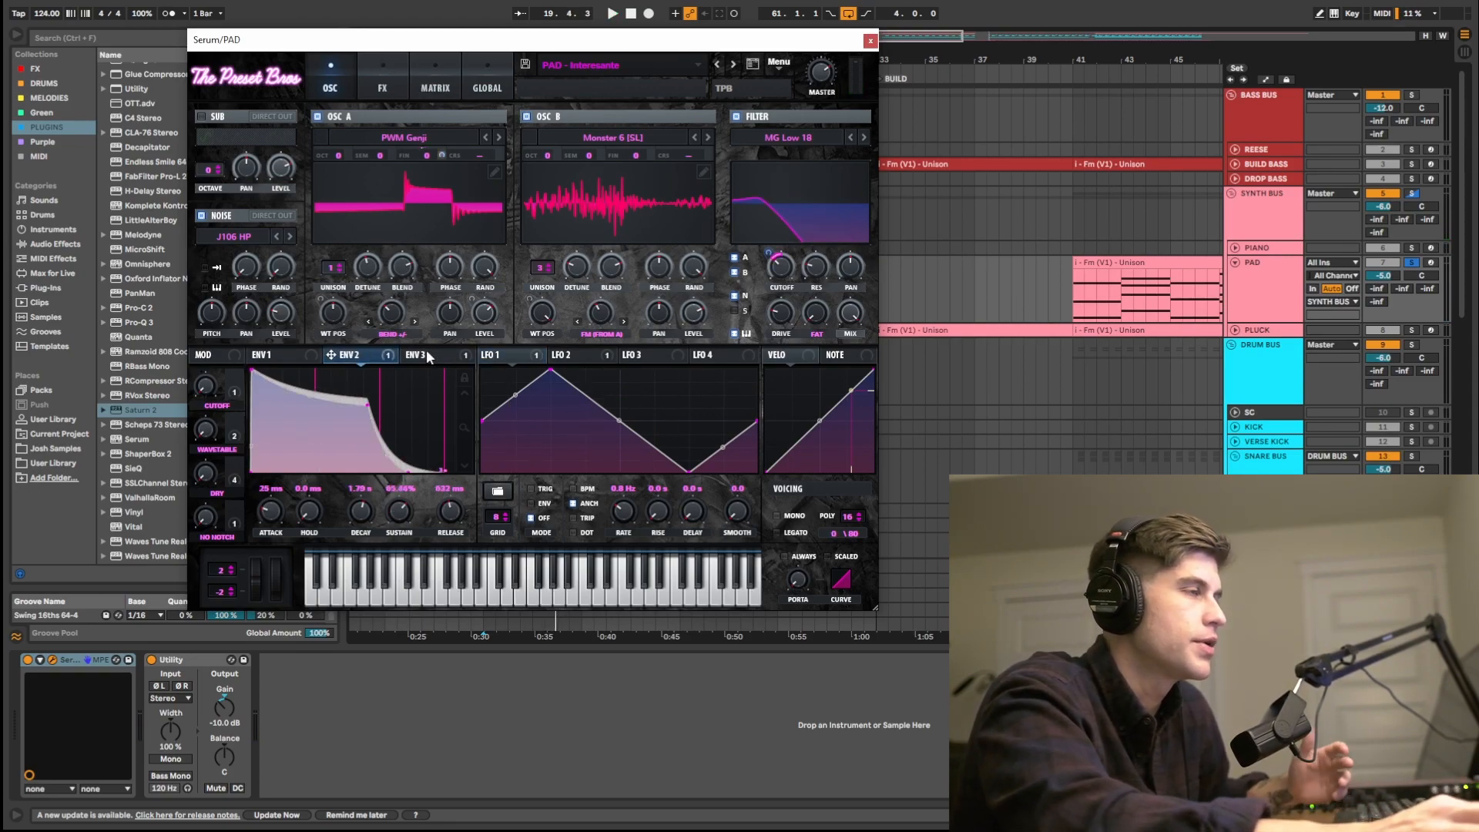
left_click_drag(368, 405, 307, 471)
left_click(278, 349)
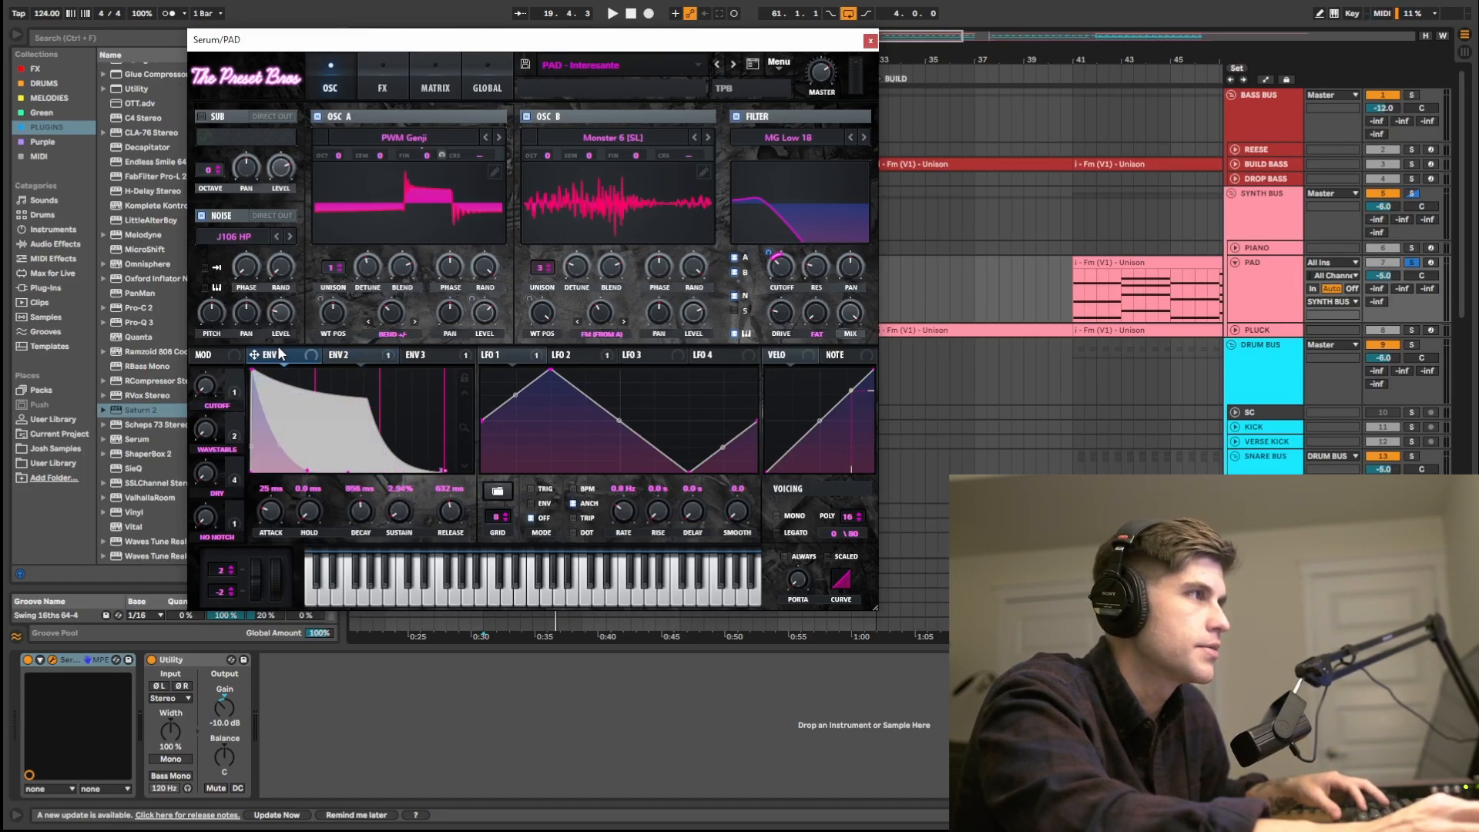
left_click_drag(352, 399, 298, 447)
key("space")
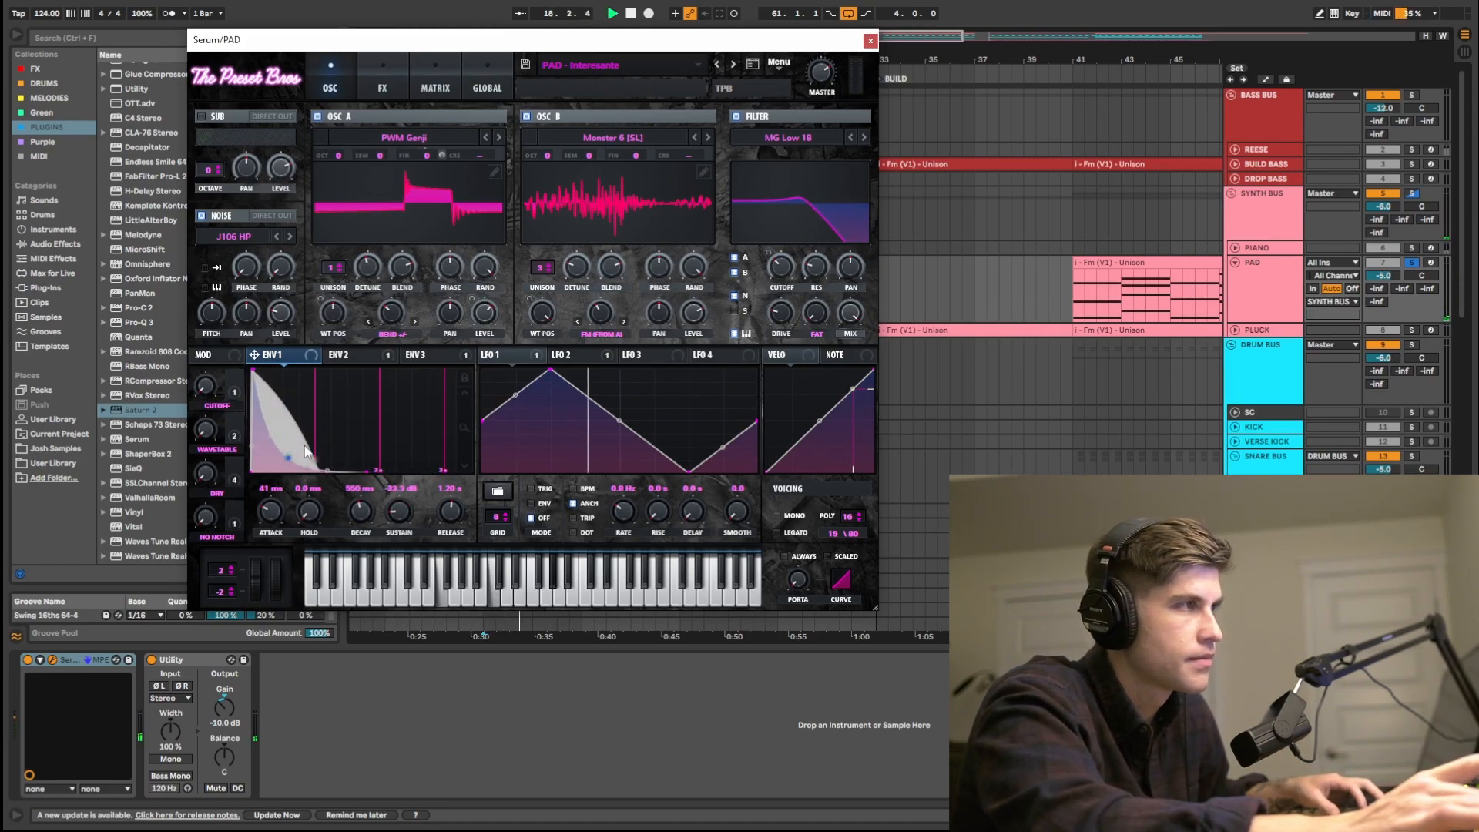
key("space")
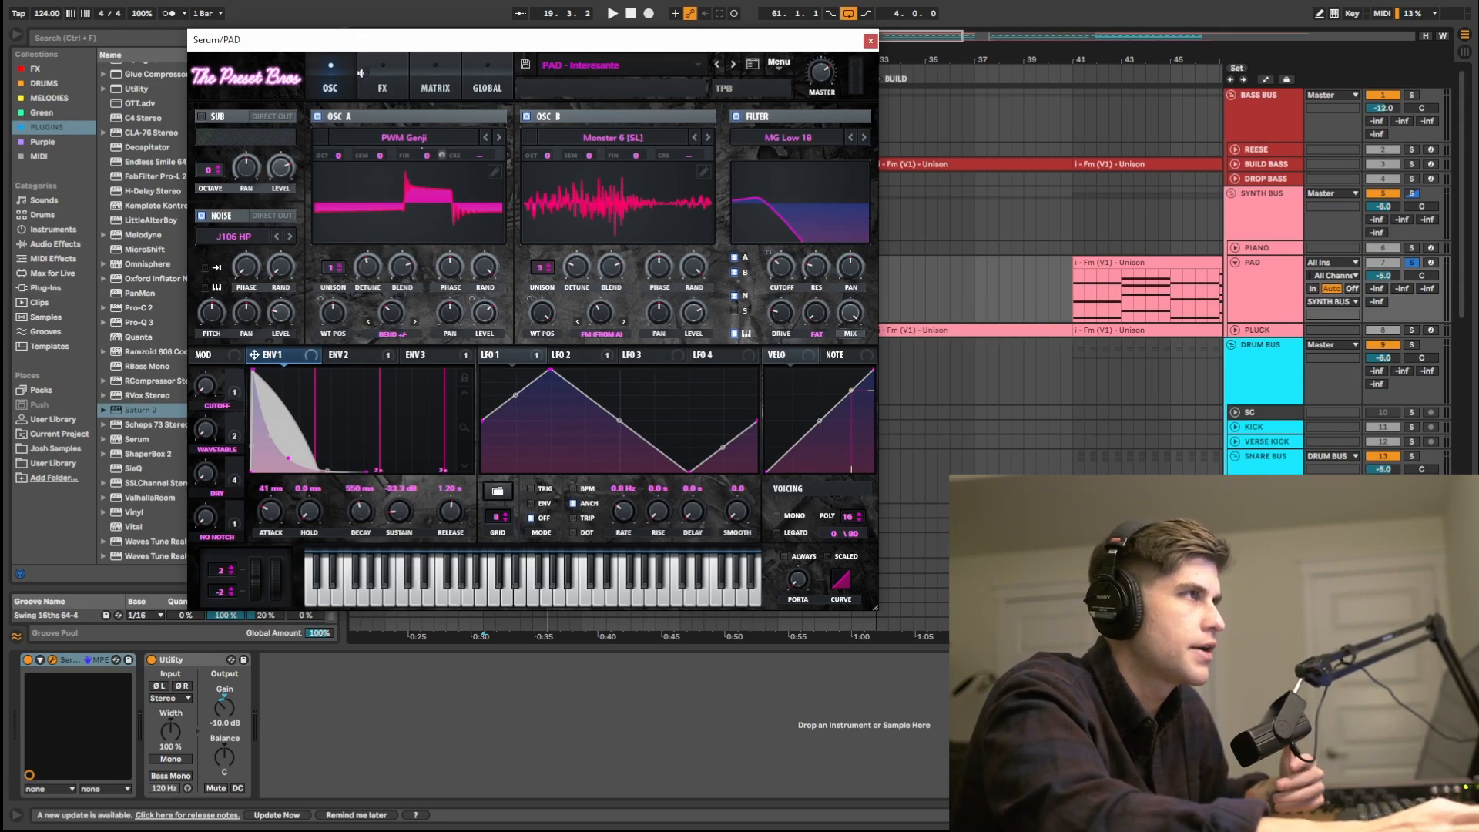
- Raise the cutoff of the MG Low 18 filter and play the sound
left_click(360, 72)
left_click(332, 84)
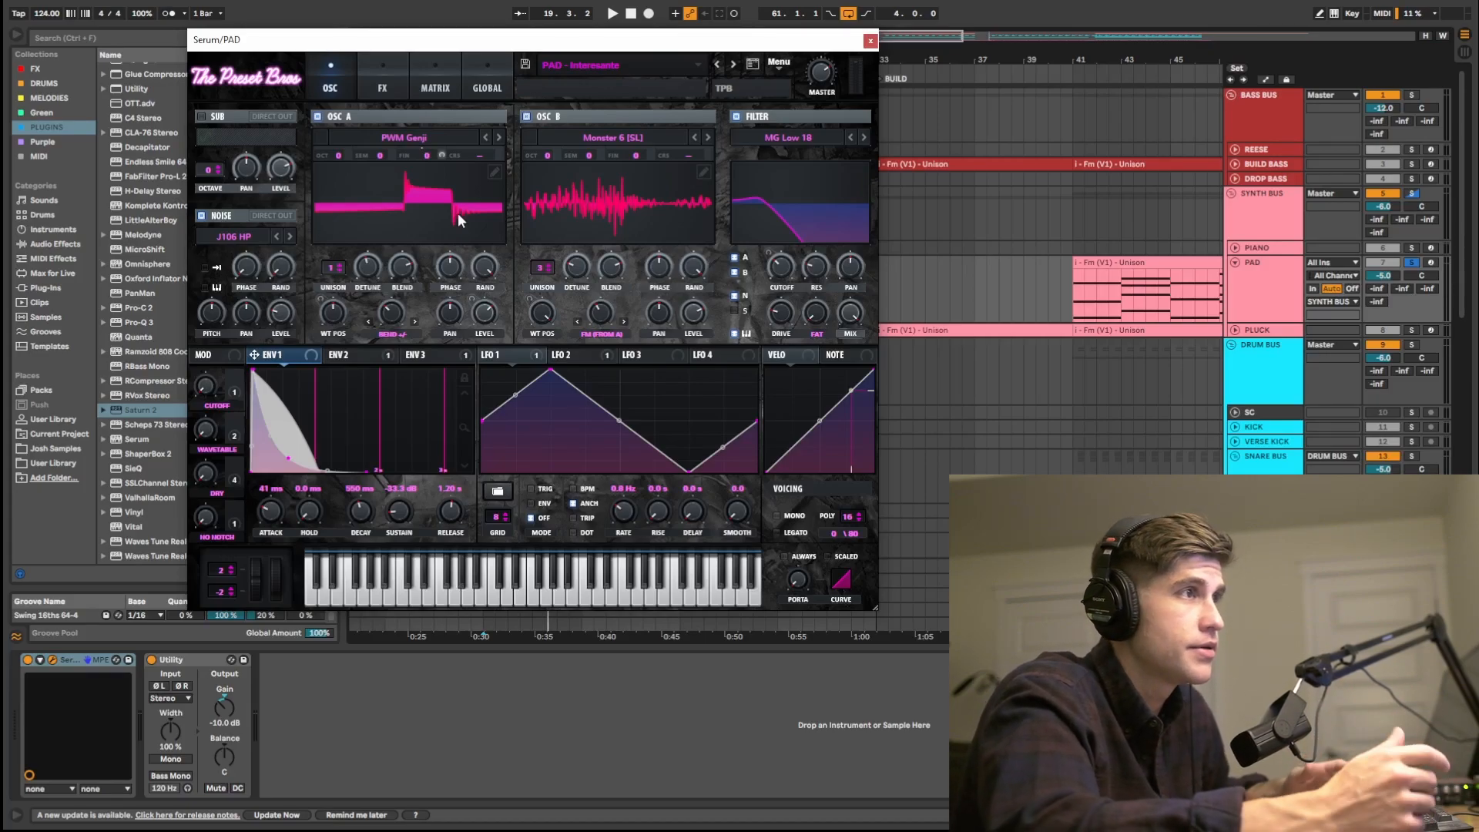
left_click_drag(778, 270, 782, 230)
key("space")
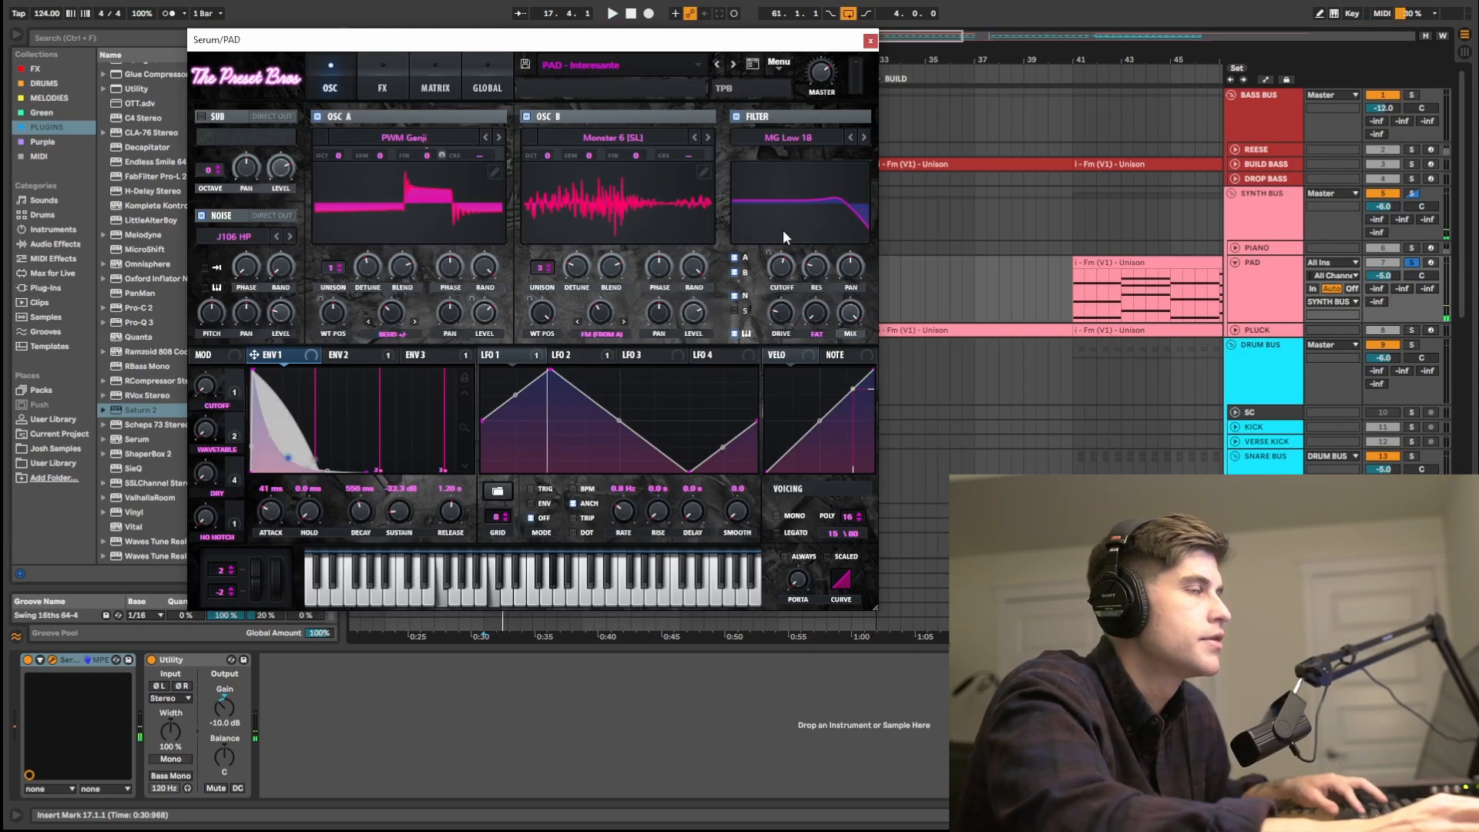